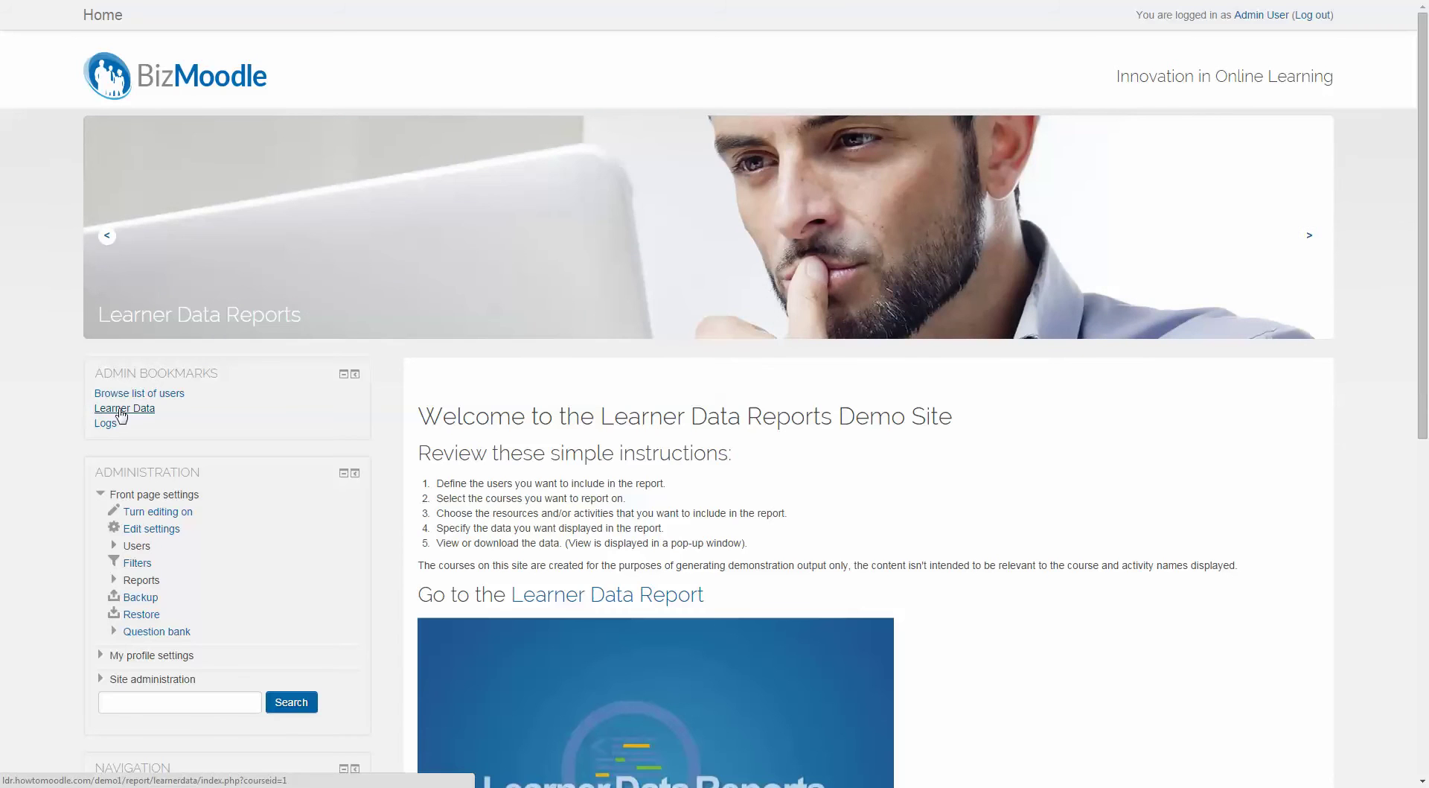
Open the Learner Data report and look over its user filters
click(122, 415)
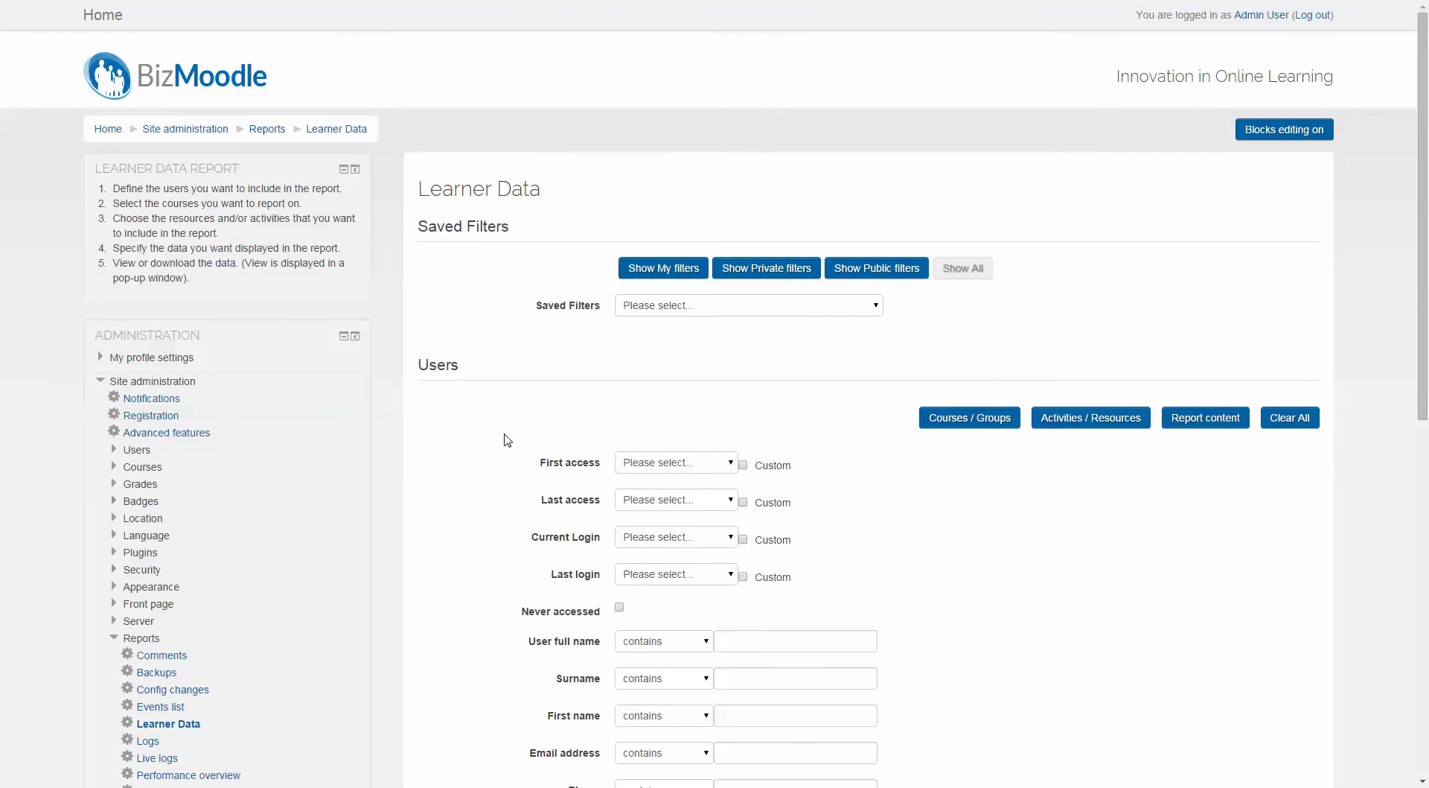
scroll(507, 440, down, 5)
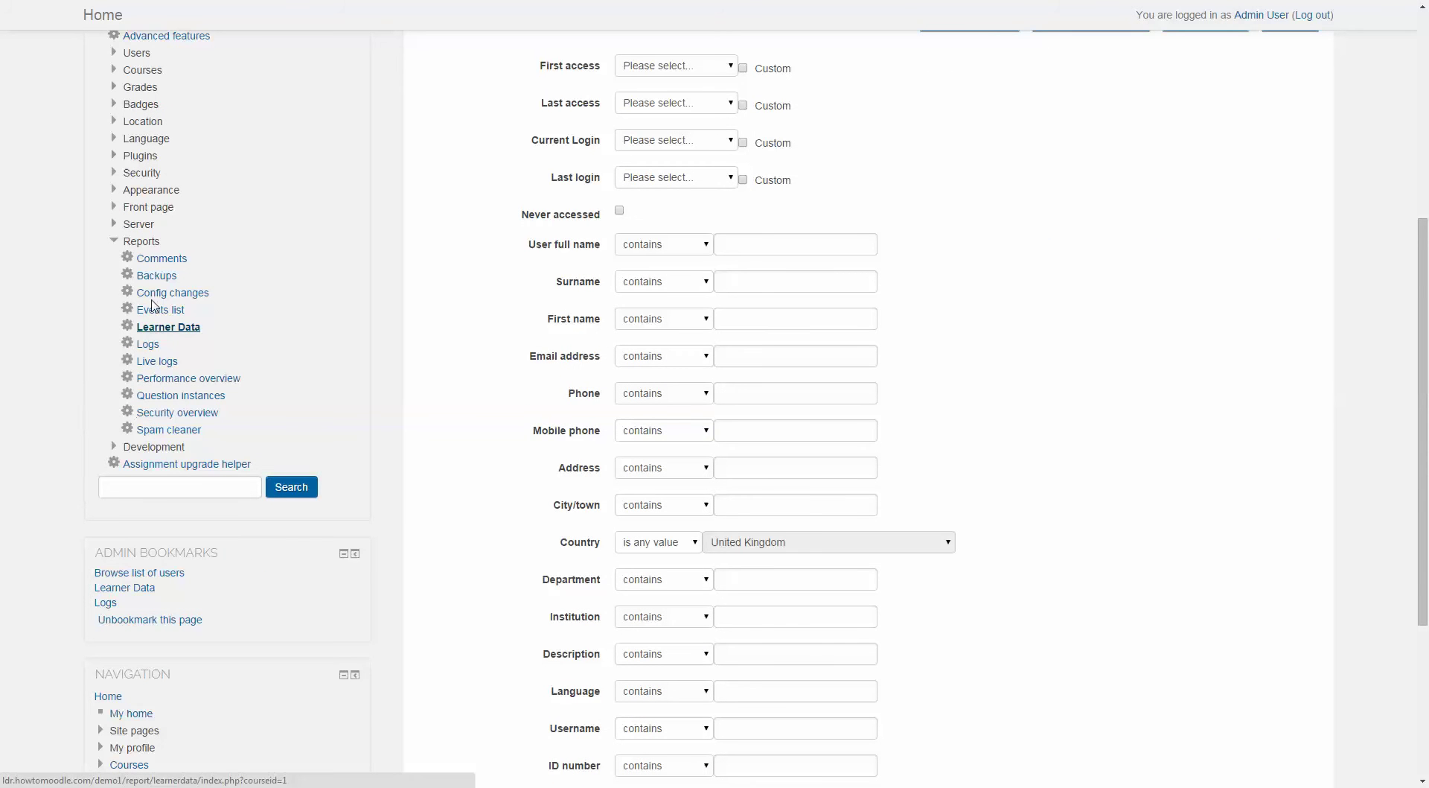
scroll(350, 148, up, 1)
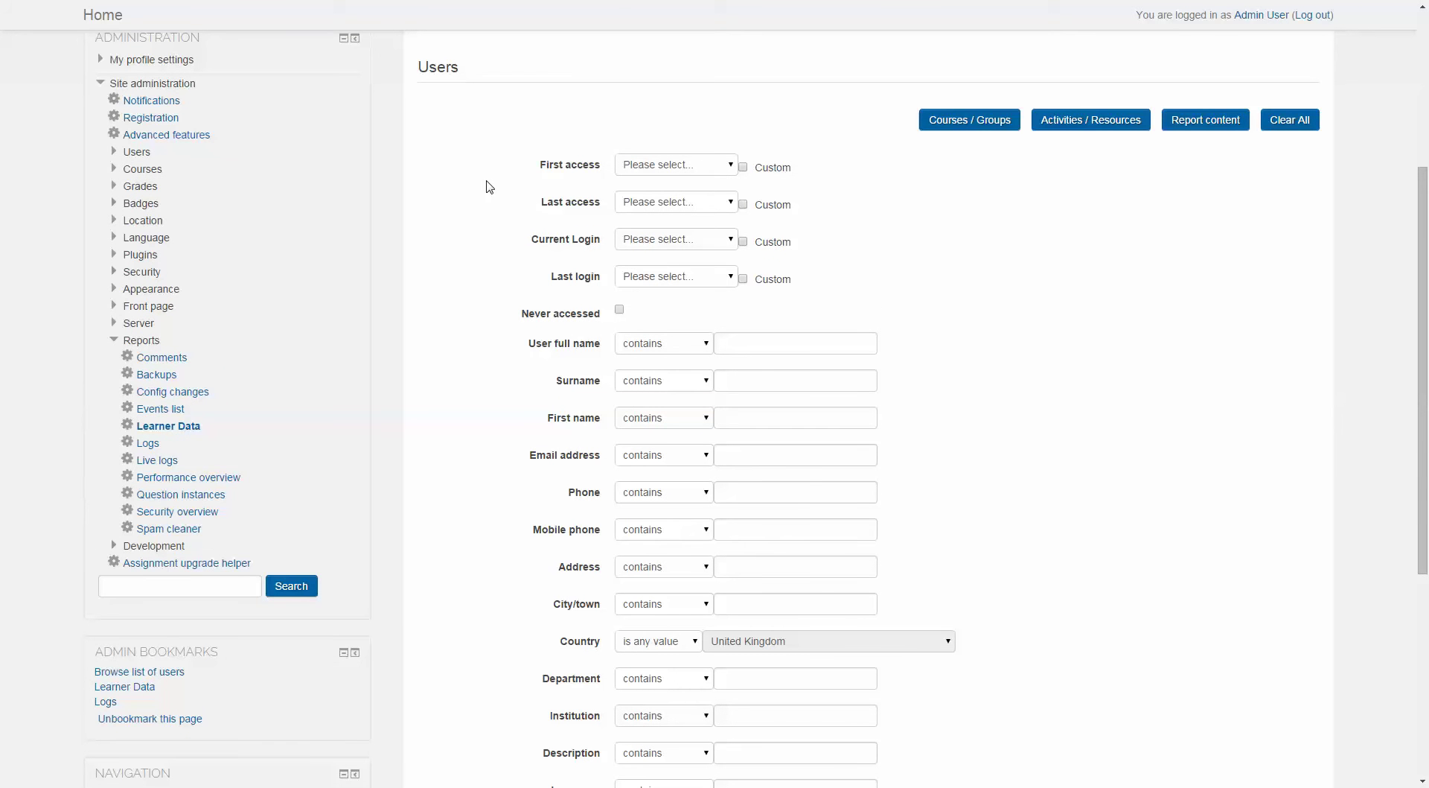
scroll(489, 187, up, 1)
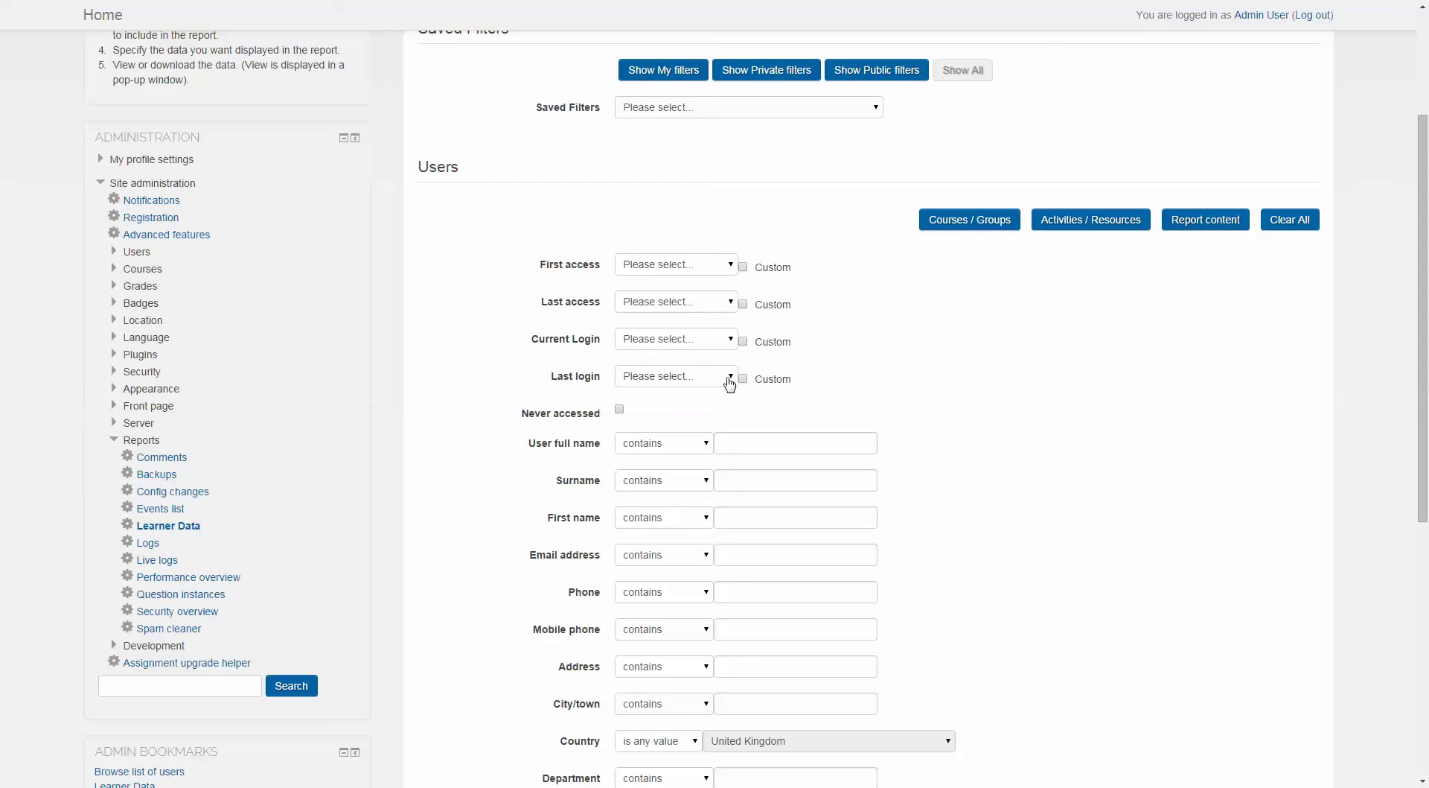
Try a custom Current Login date range with both the after and before limits enabled, and clear it again
click(724, 344)
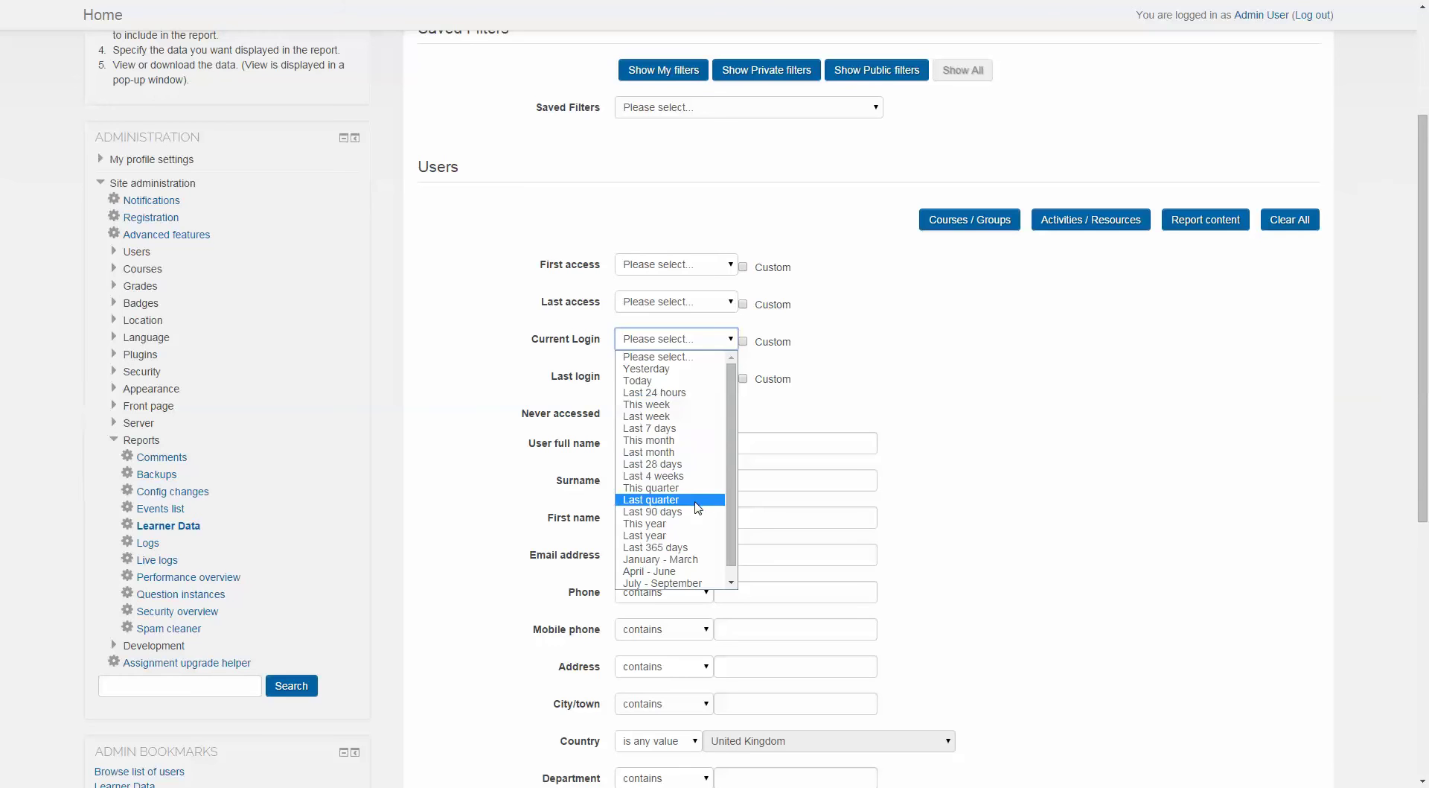
click(923, 397)
click(743, 341)
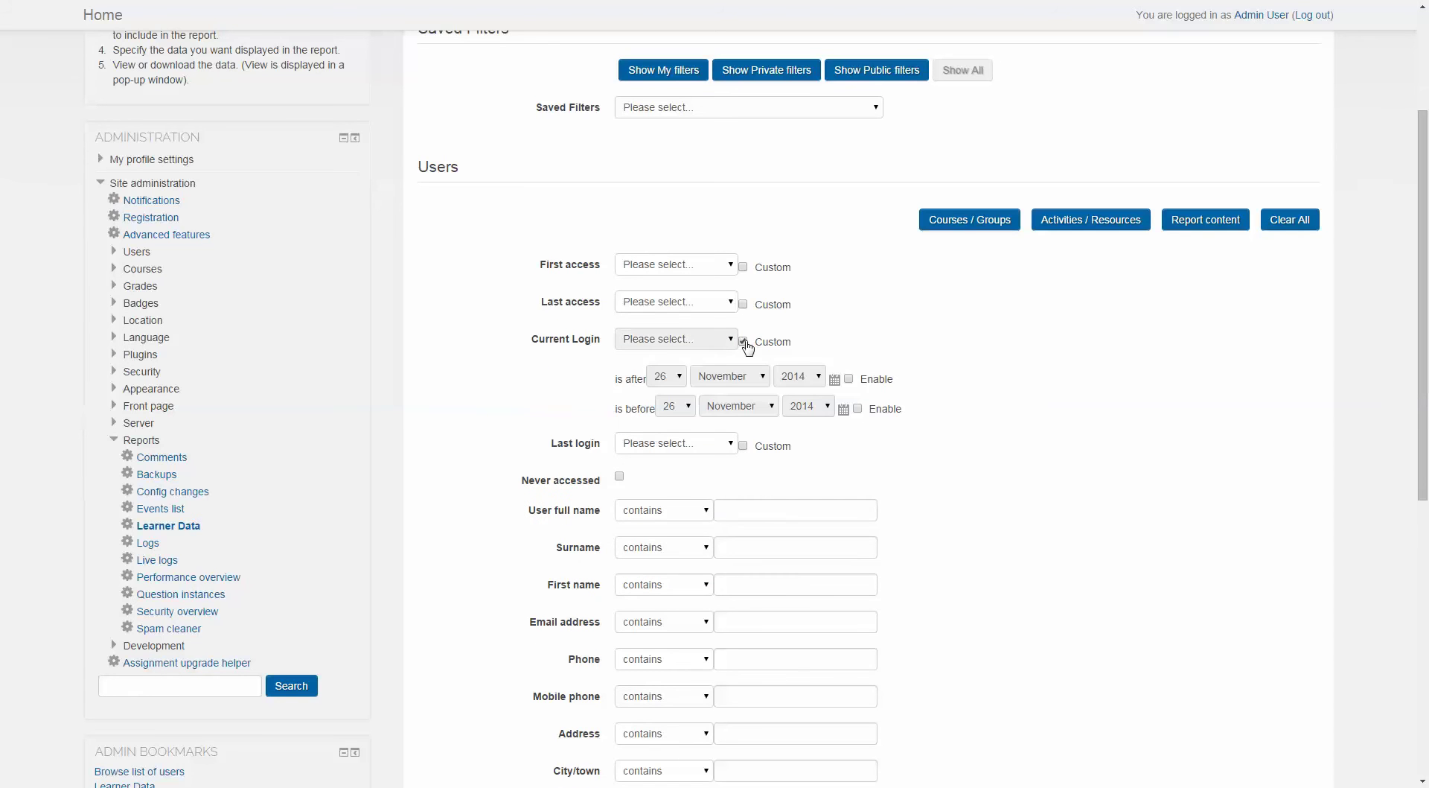
click(848, 379)
click(858, 408)
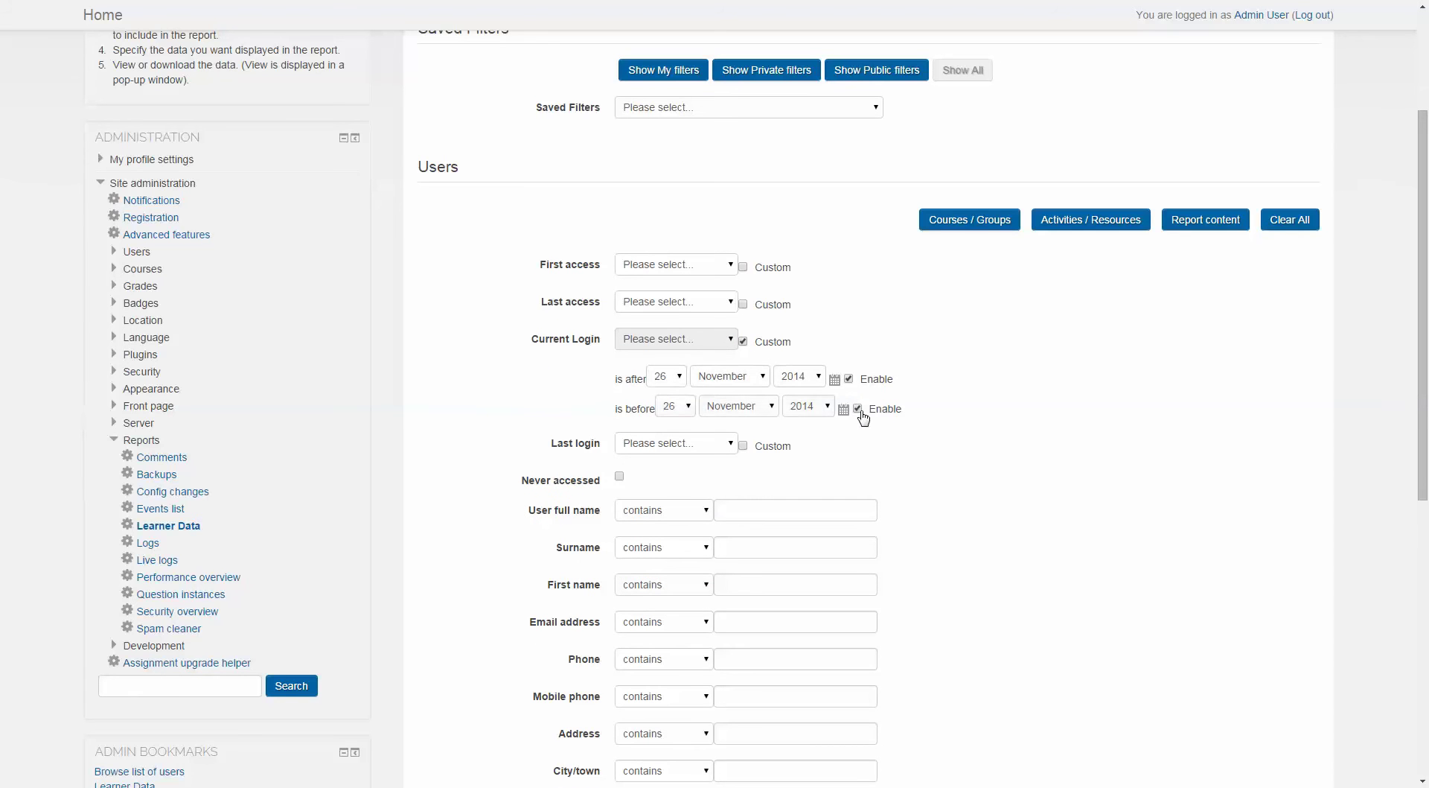
click(858, 409)
click(849, 379)
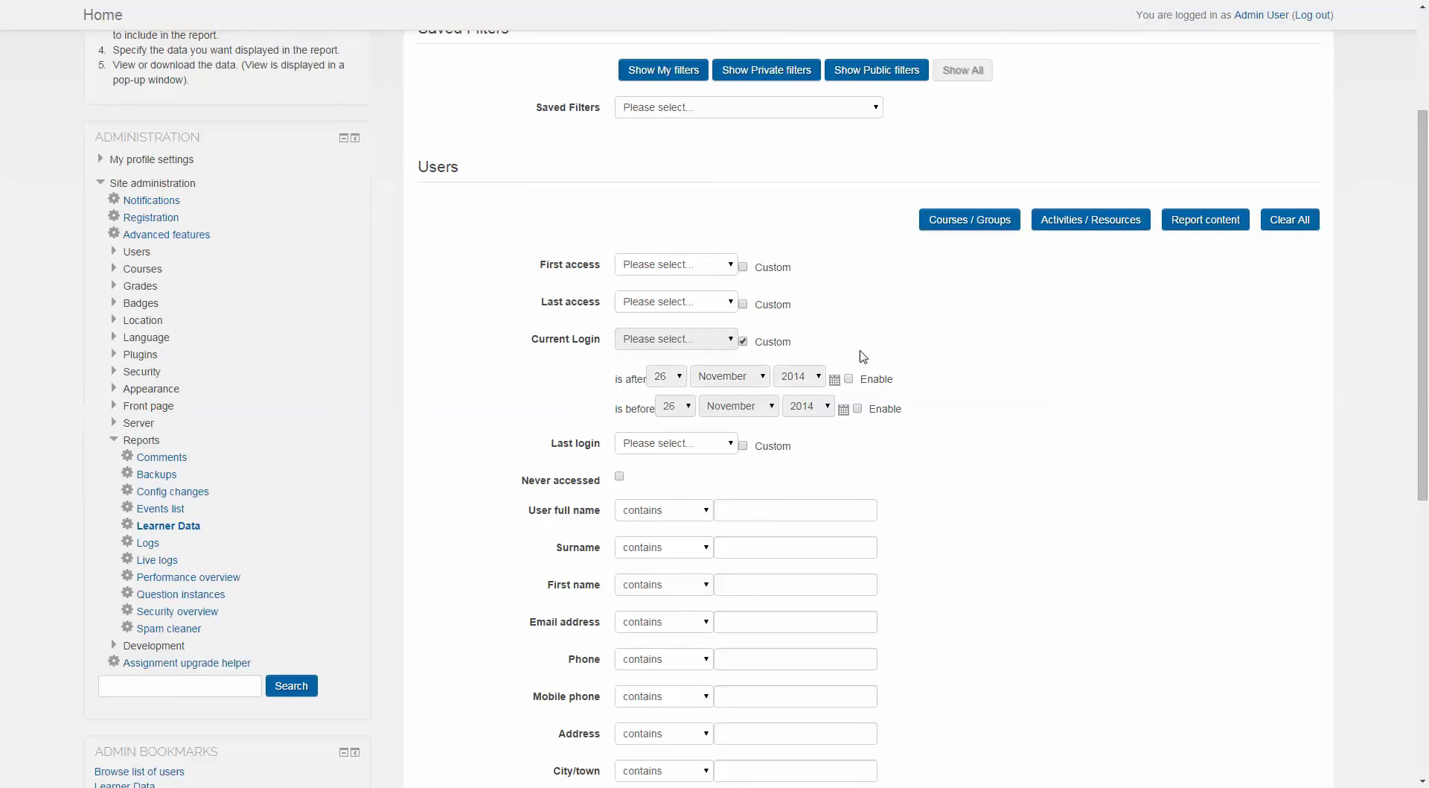
click(743, 341)
Examine the remaining user filter fields, including the comparison options for Institution and the custom profile fields
scroll(918, 375, down, 4)
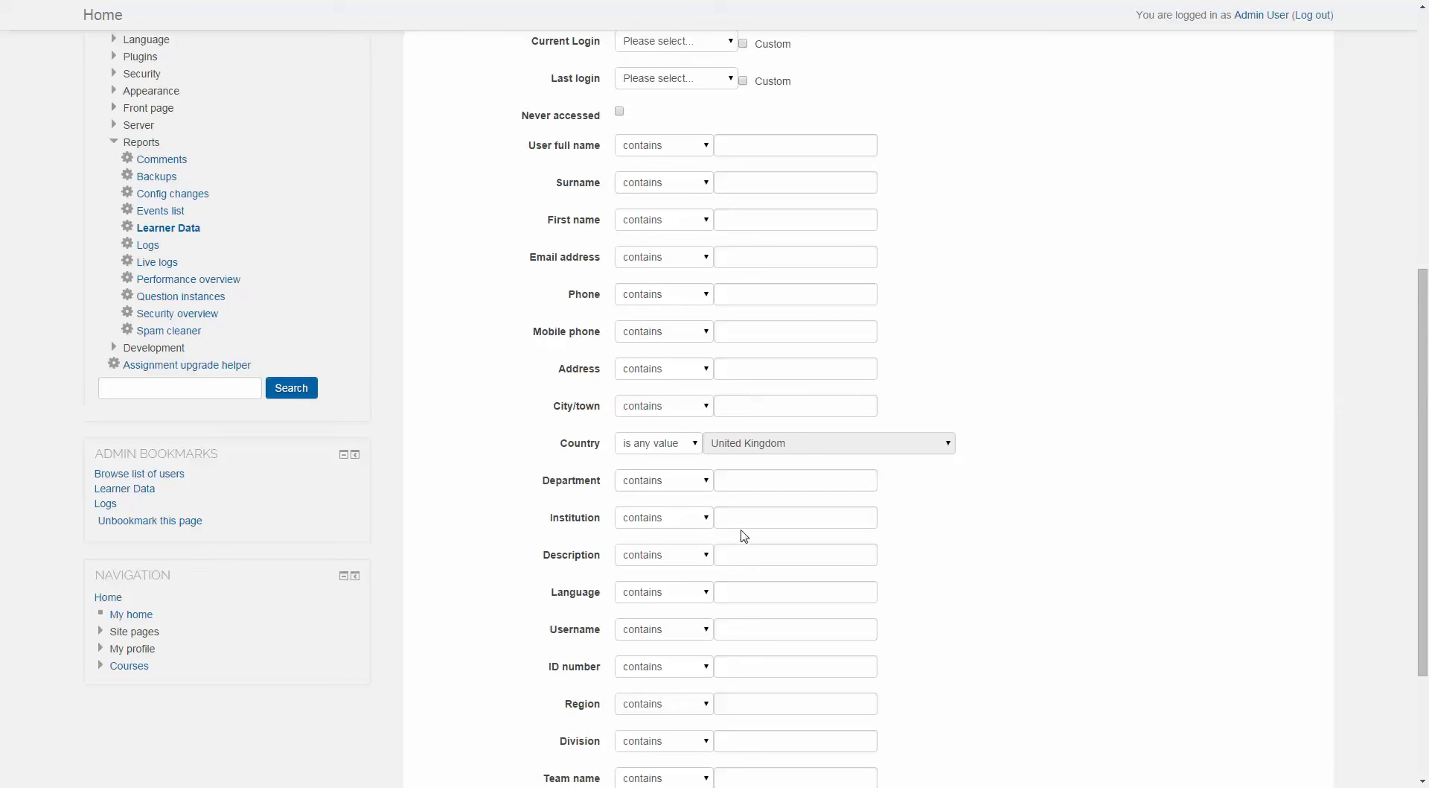
click(780, 515)
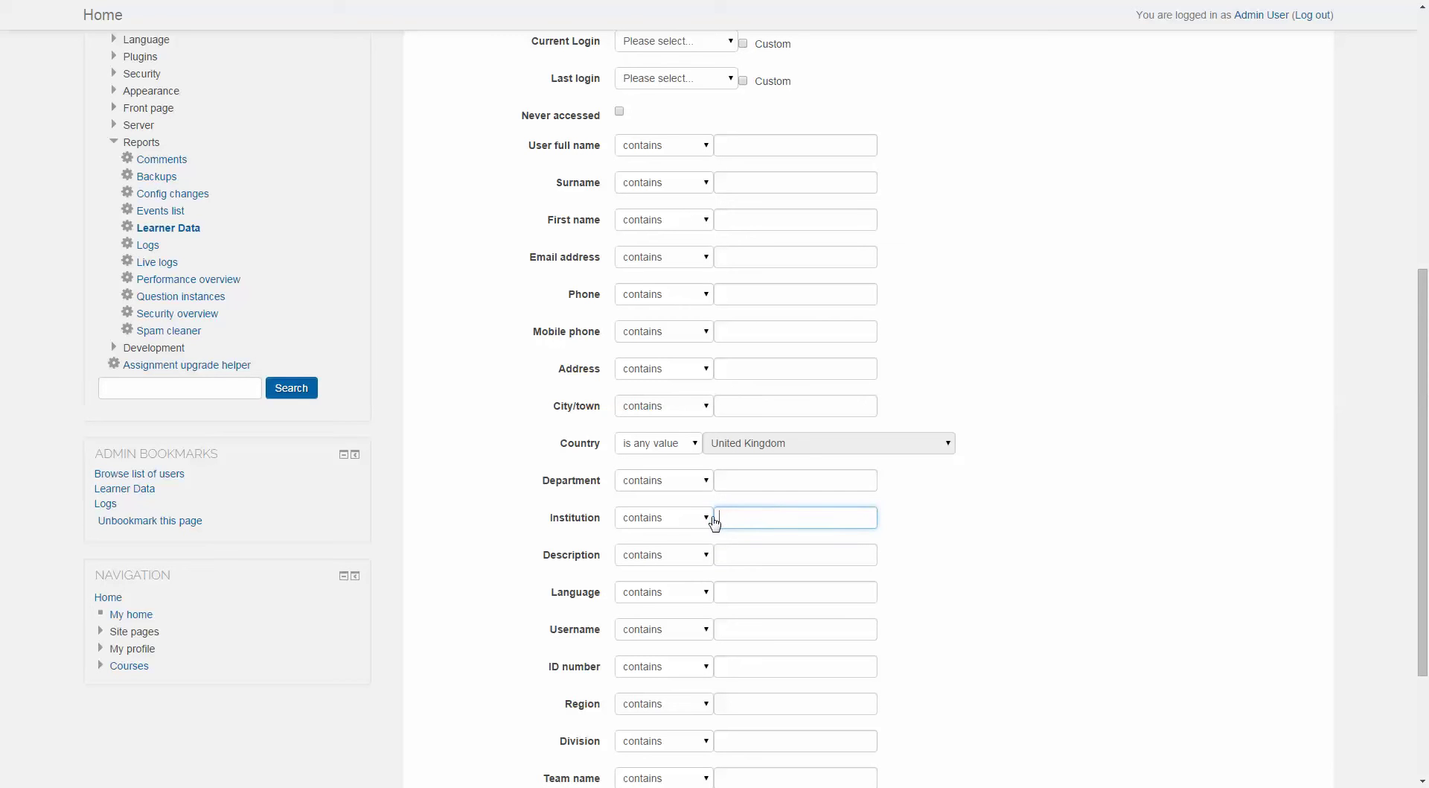
click(707, 520)
click(709, 522)
click(979, 529)
scroll(975, 529, down, 3)
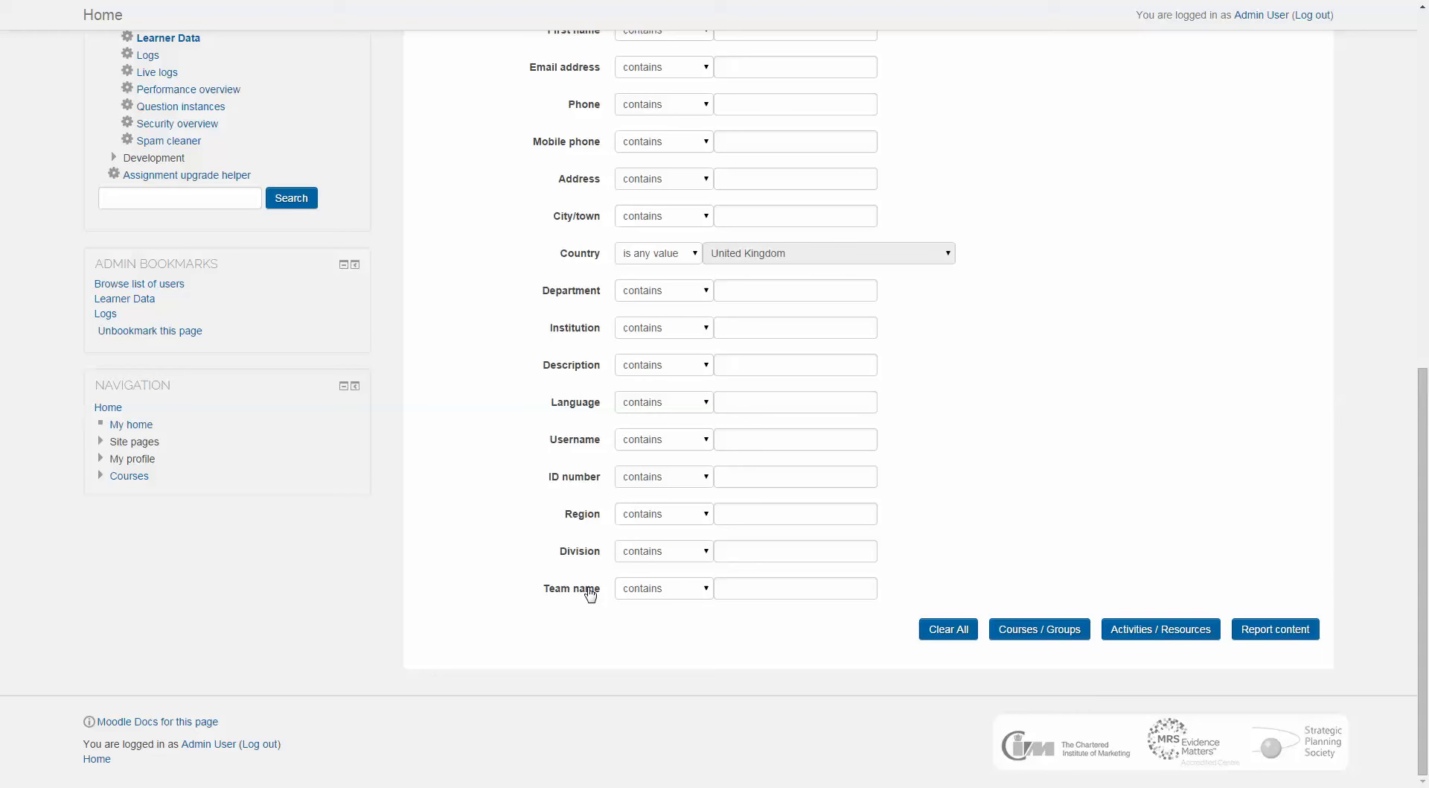
scroll(591, 594, up, 8)
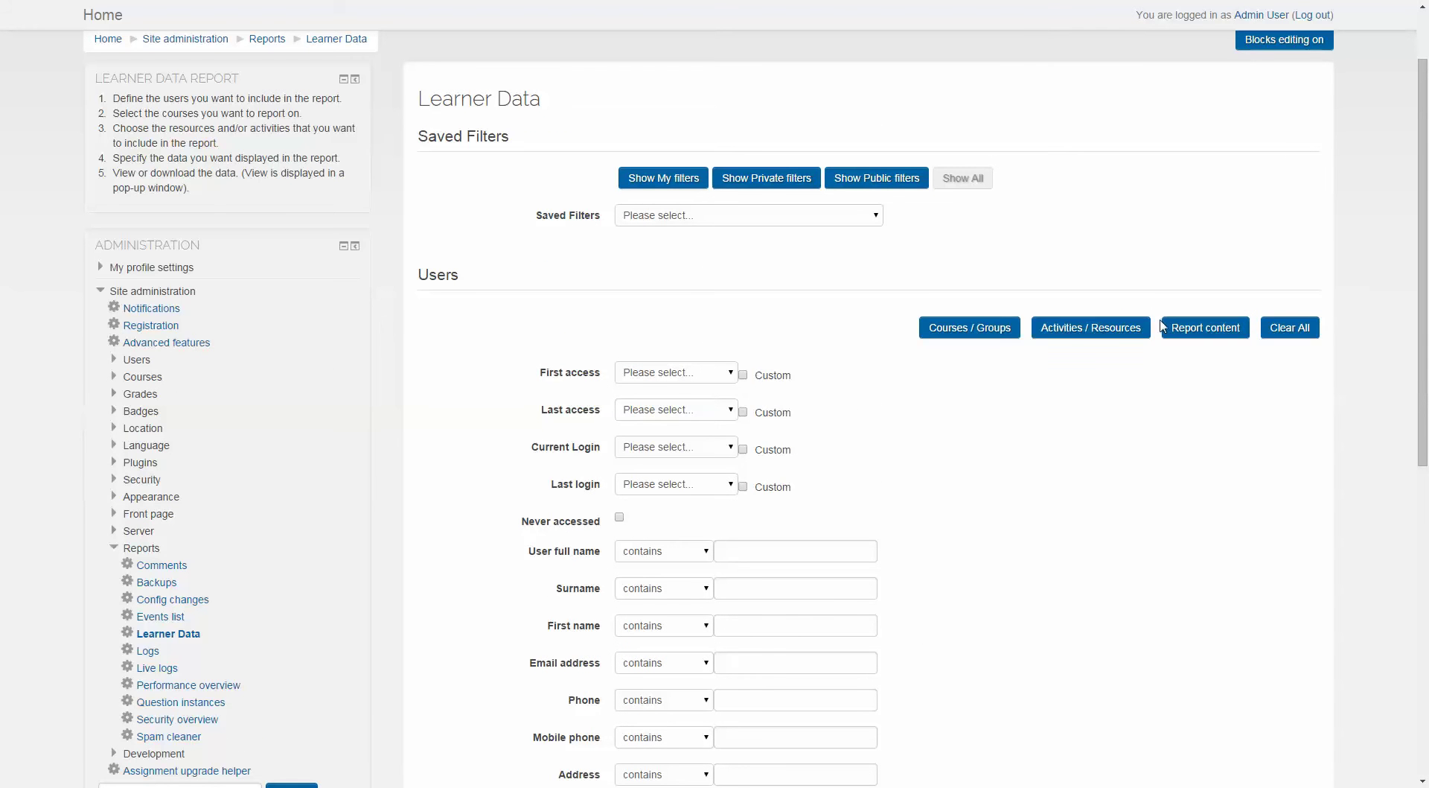
Load the public saved filter "Email contains HowToMoodle" and check its Email address condition
click(877, 218)
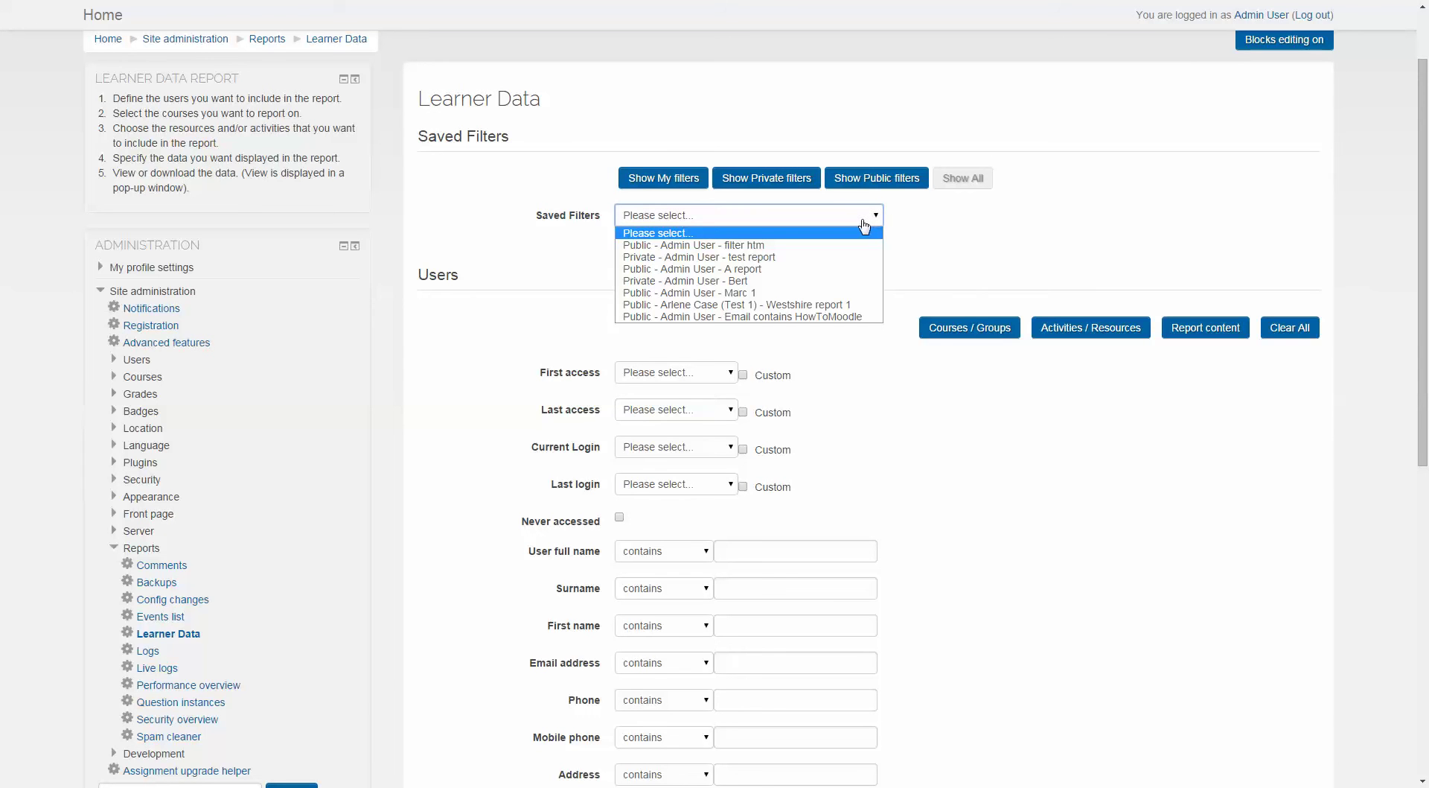
click(857, 317)
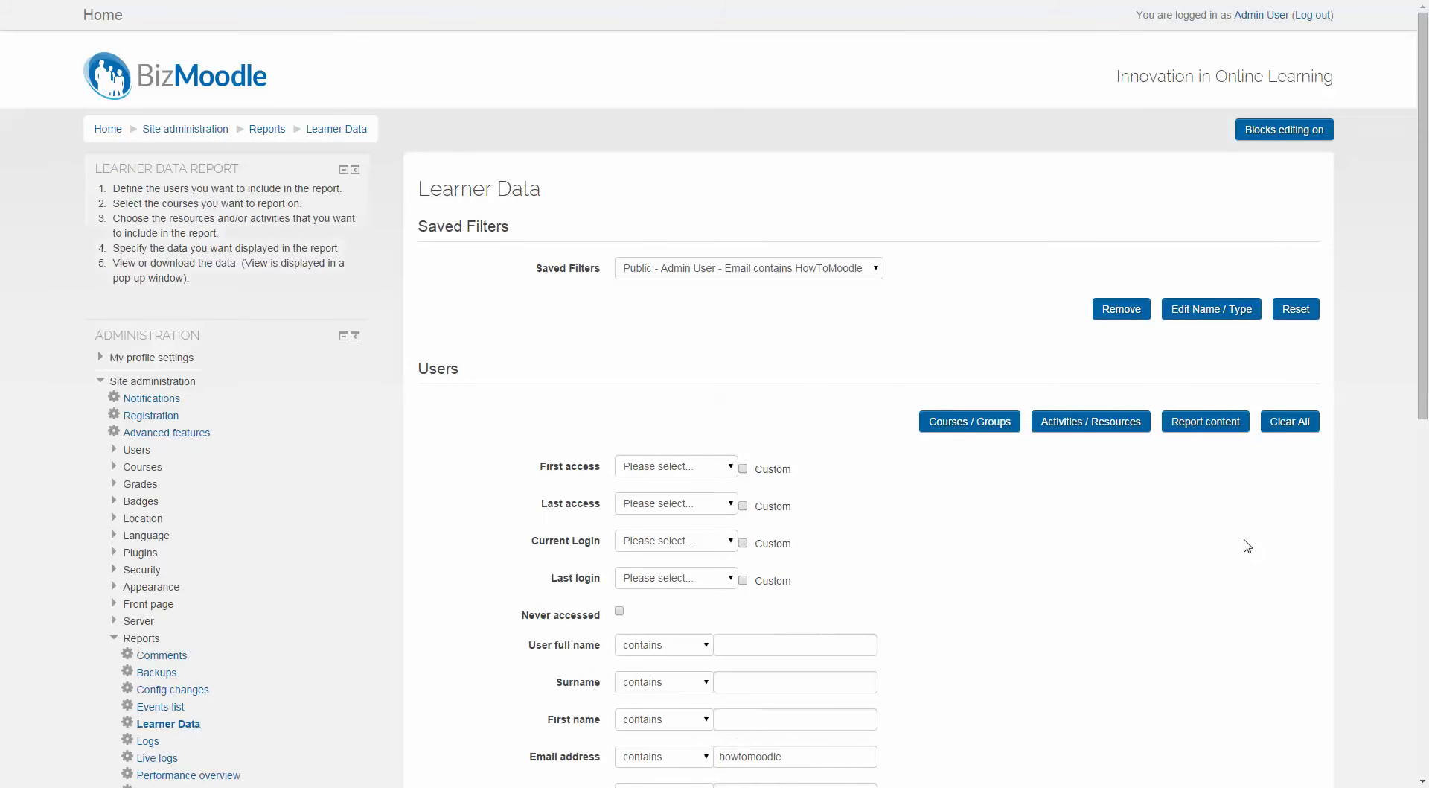
scroll(1199, 540, down, 4)
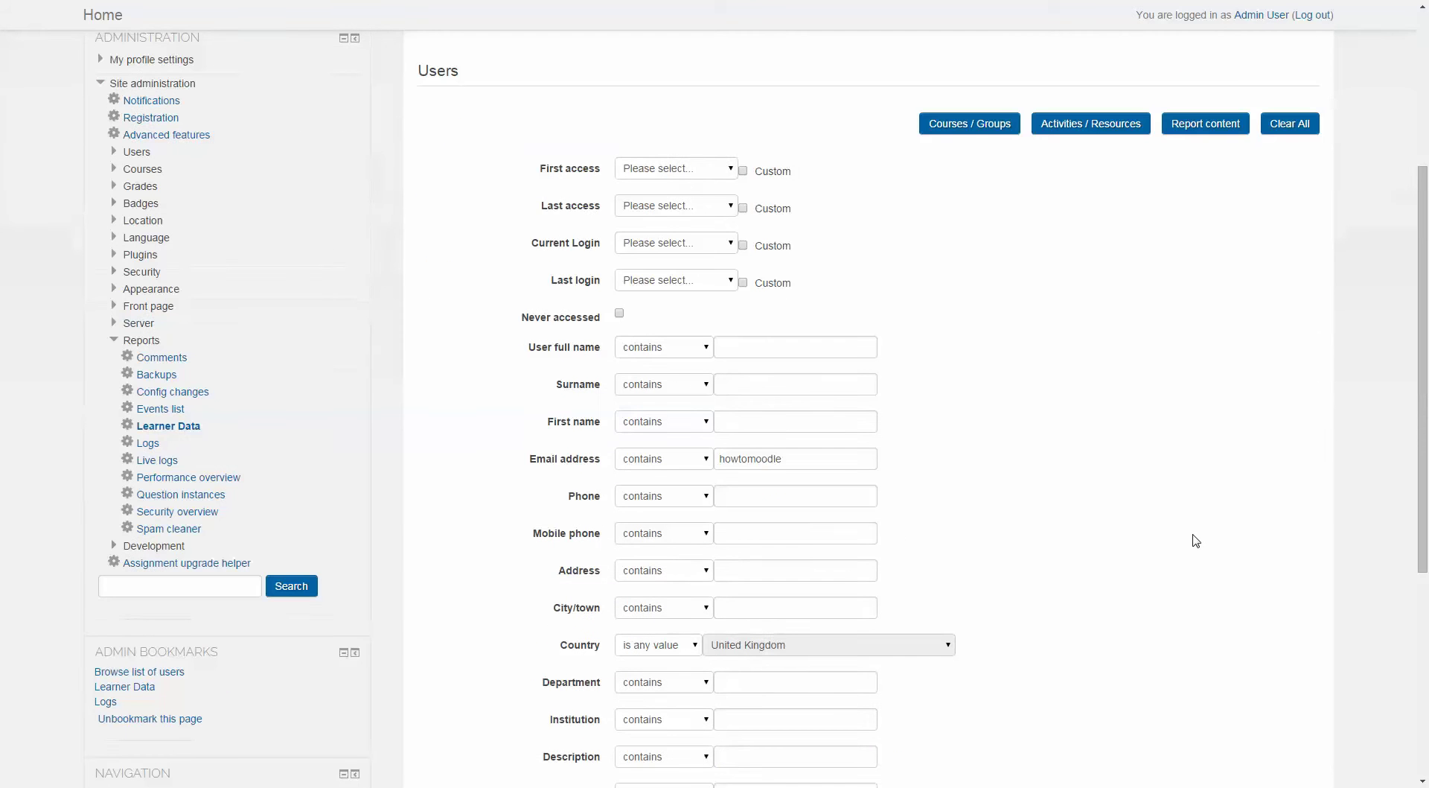
drag(778, 459, 711, 463)
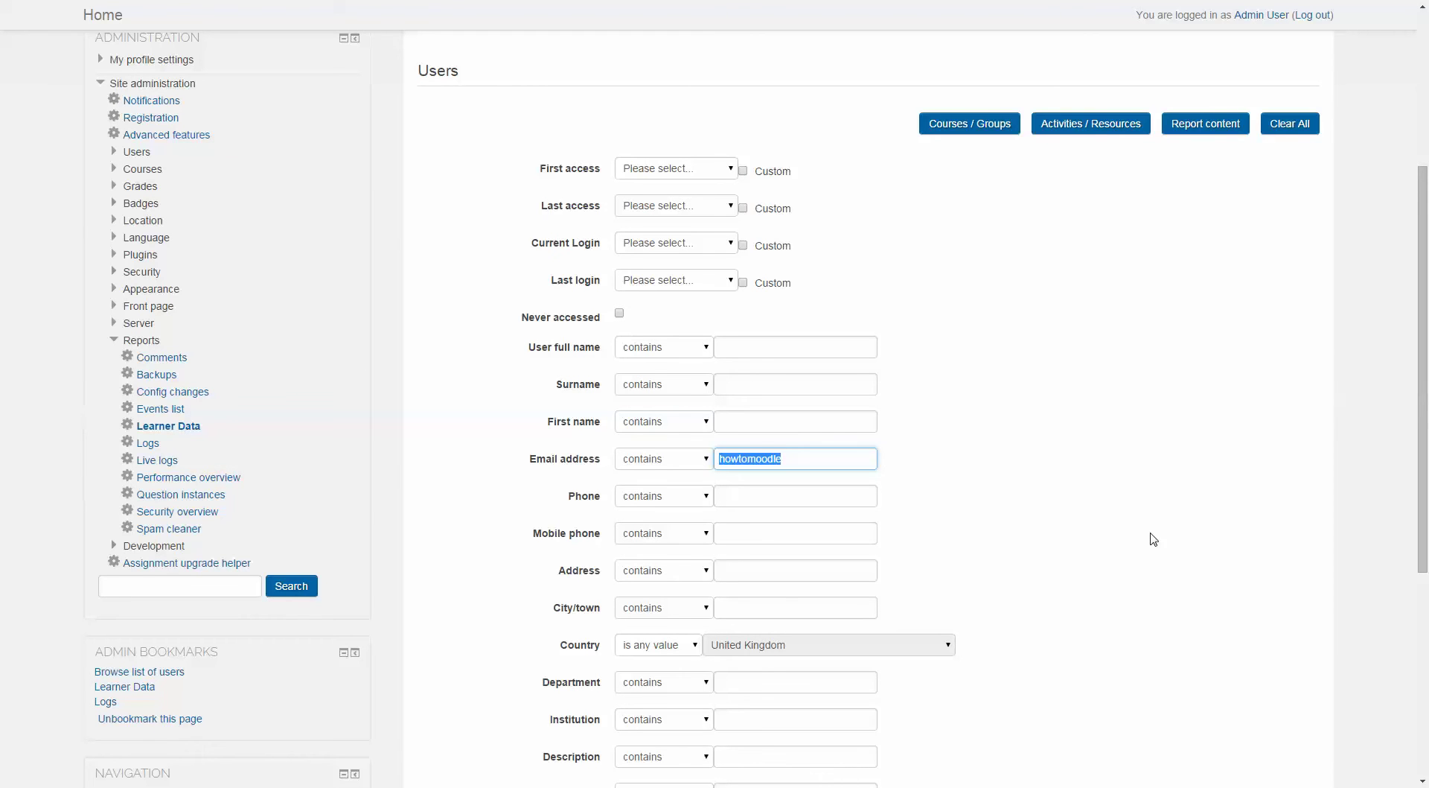
Go to the Courses / Groups selection and expand all course categories
click(984, 123)
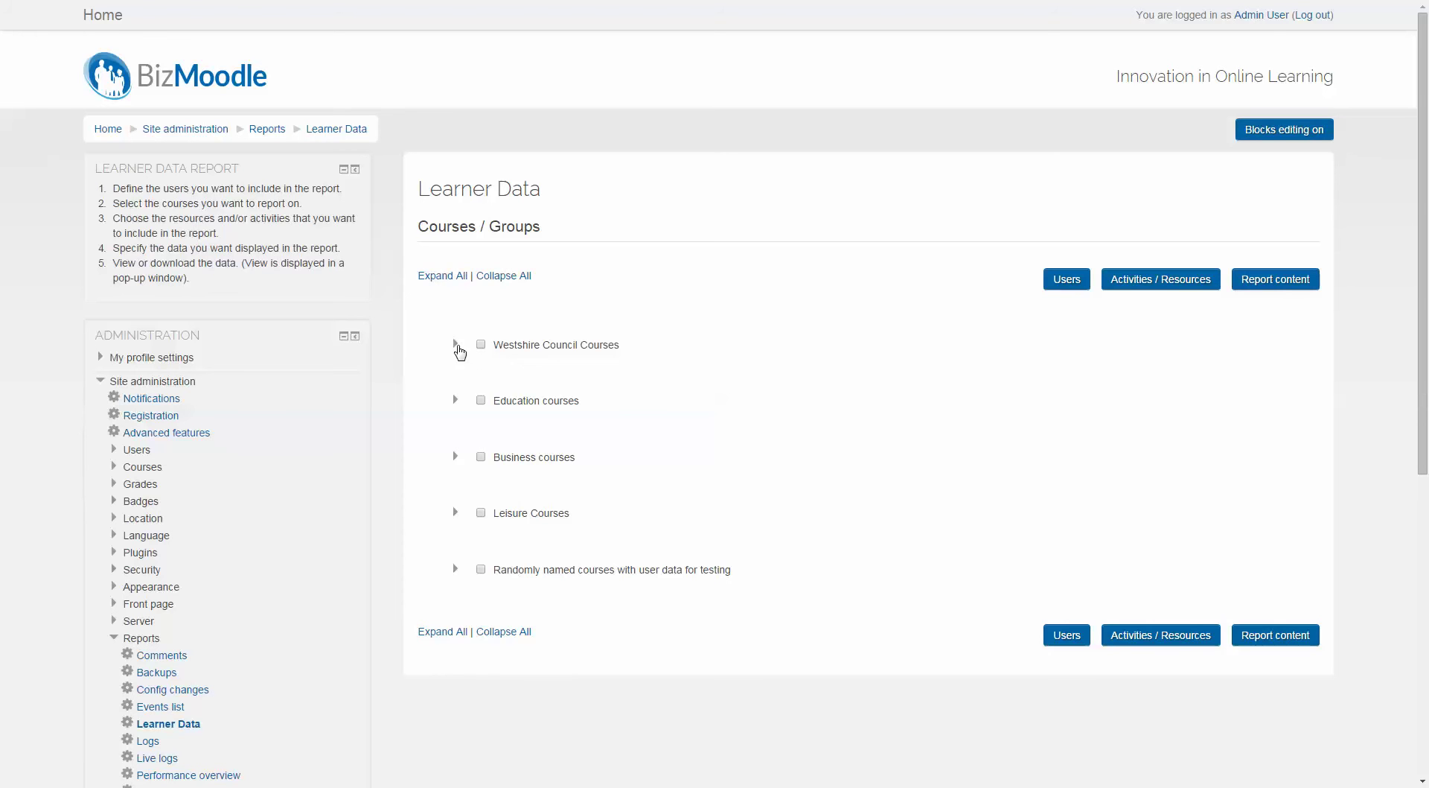
click(456, 346)
click(456, 346)
click(456, 279)
scroll(819, 404, down, 3)
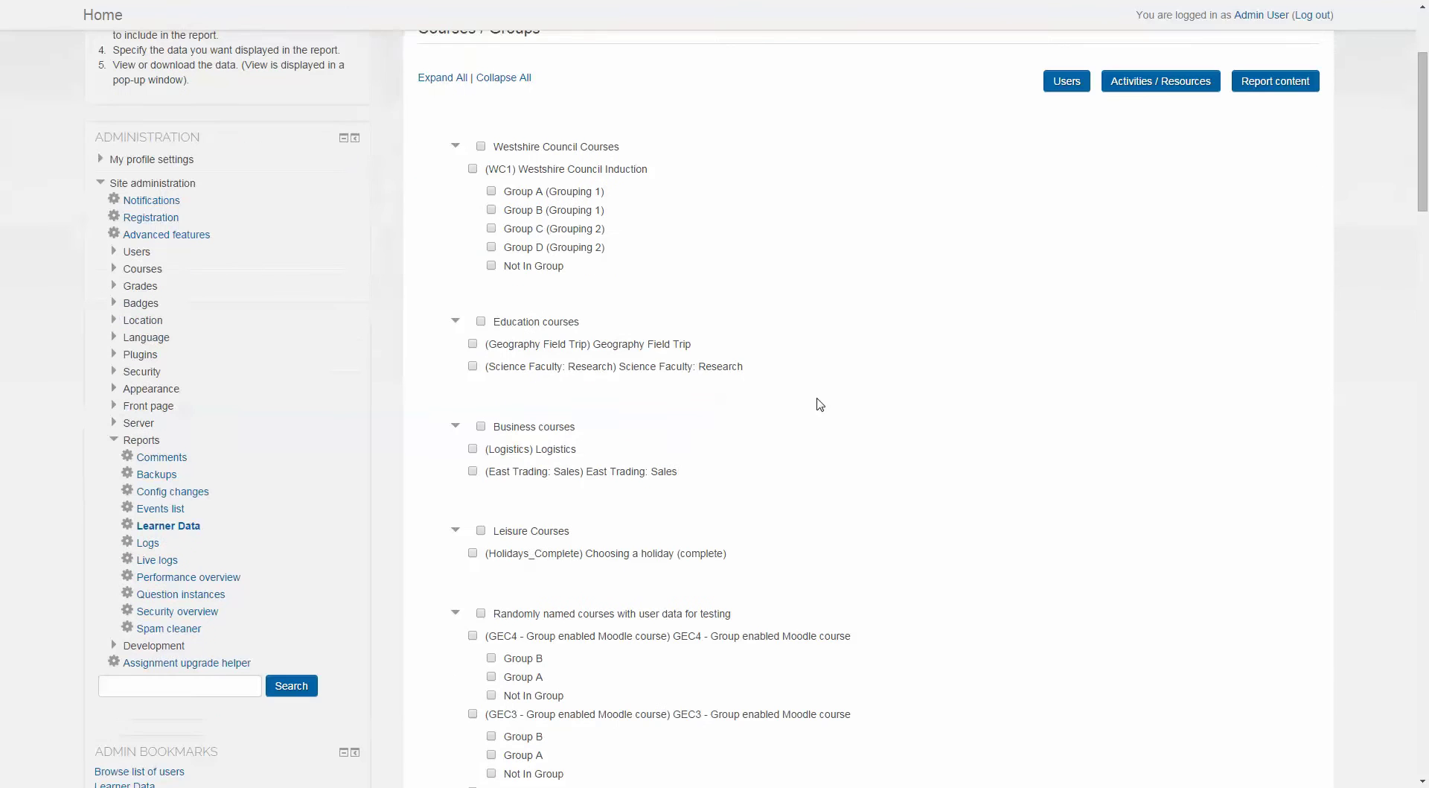
Include the Westshire Council Induction, Geography Field Trip and Science Faculty: Research courses in the report
click(473, 170)
click(473, 345)
click(473, 366)
click(473, 170)
Go to the Activities / Resources selection and expand all the selected courses
click(1156, 90)
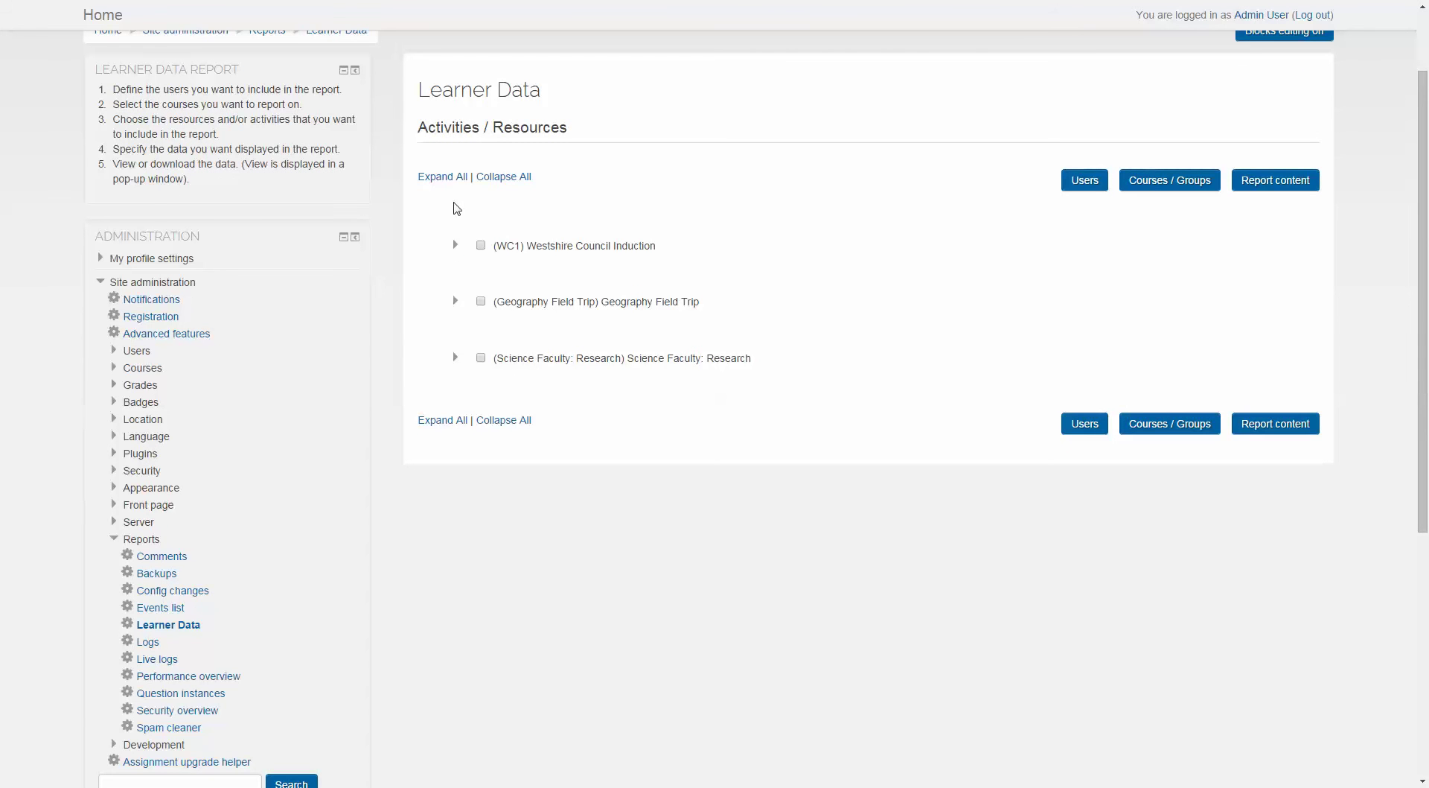
click(443, 177)
scroll(859, 362, down, 3)
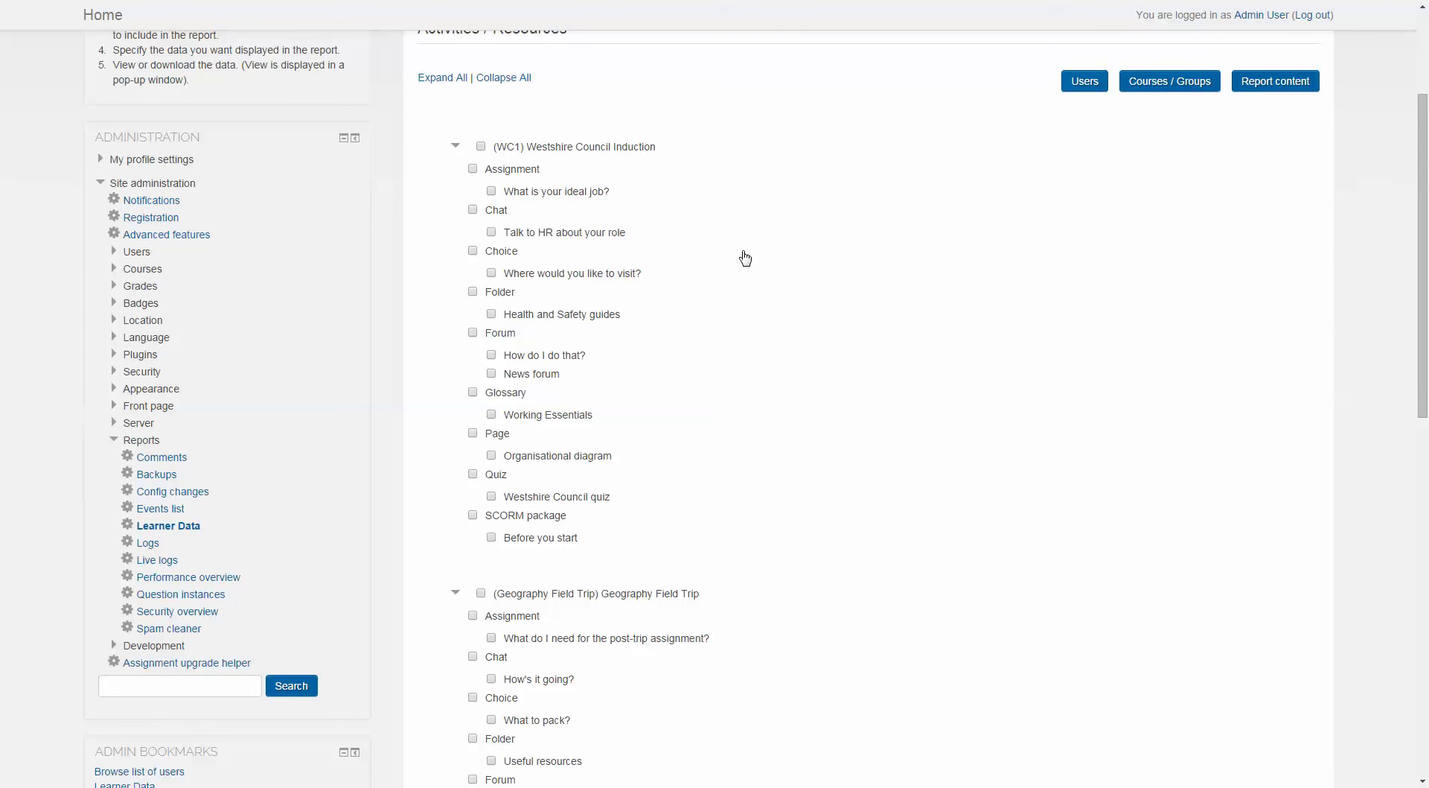
For Westshire Council Induction, include the SCORM package, quiz, assignment, Health and Safety guides folder and Organisational diagram page
click(472, 515)
click(473, 474)
click(473, 169)
click(492, 314)
click(491, 455)
For Geography Field Trip, include the post-trip assignment and the Field Trip quiz
scroll(756, 414, down, 1)
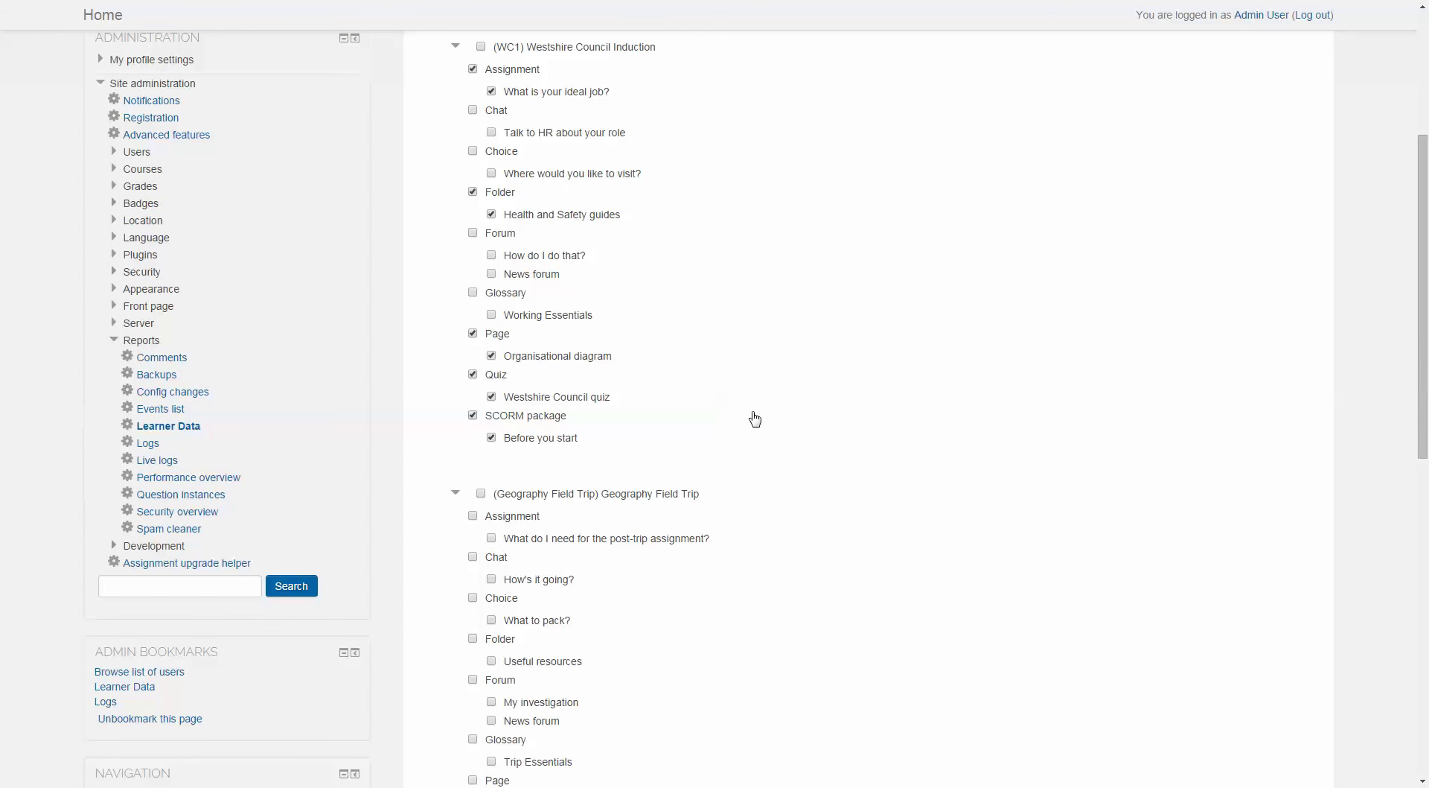
scroll(755, 420, down, 1)
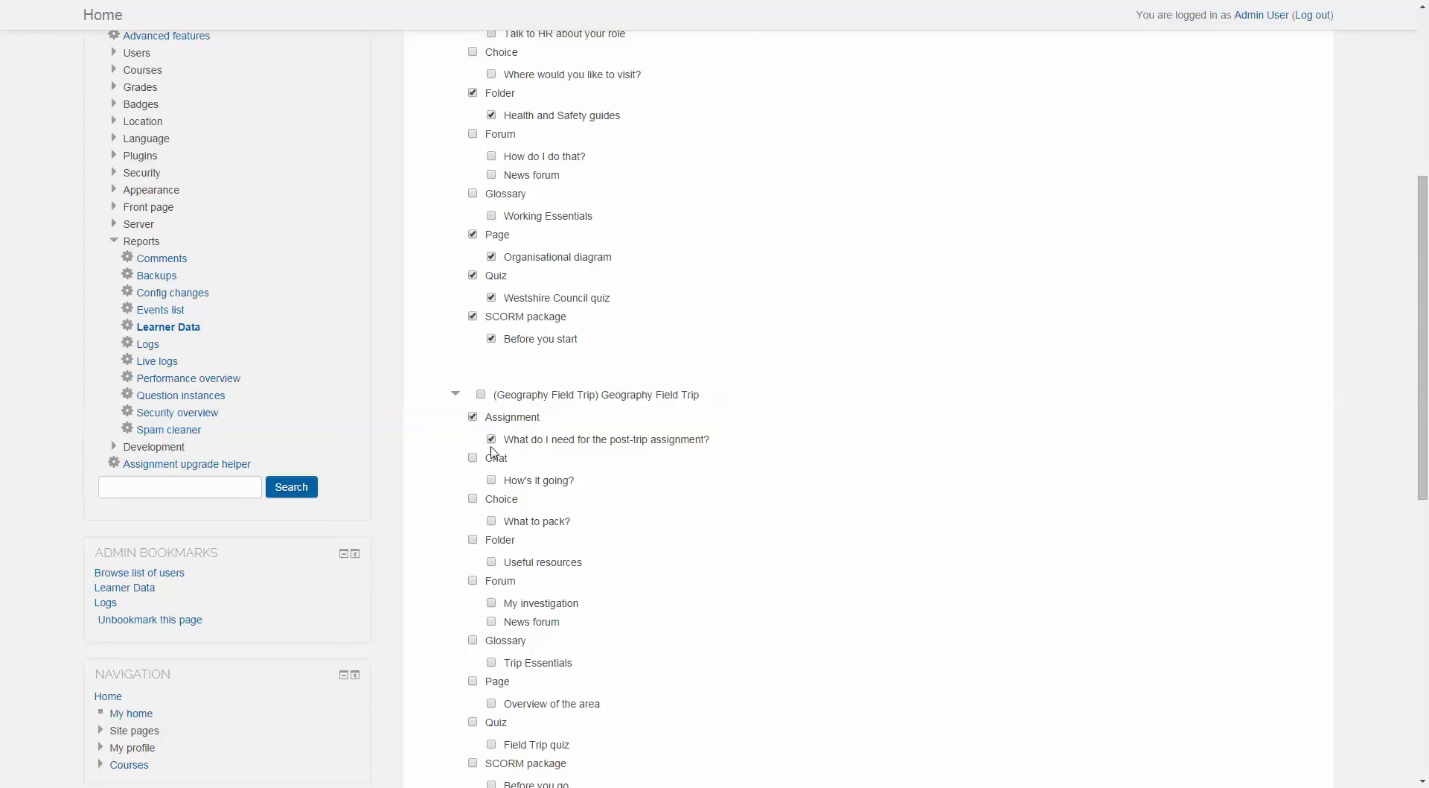
click(493, 745)
scroll(728, 699, up, 2)
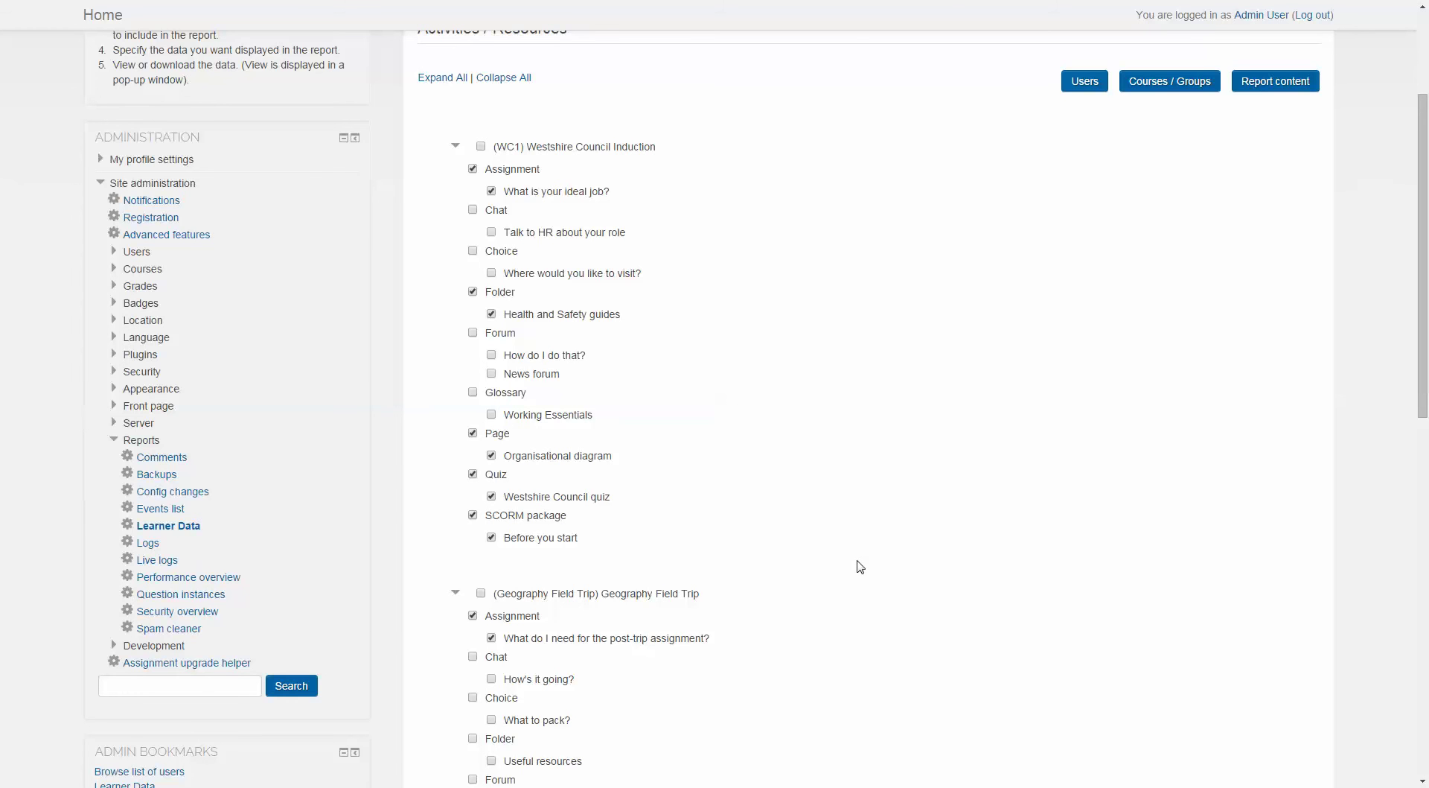
scroll(861, 564, up, 2)
Go to the Report content selection and add the Username, Current Login and Group Name fields to the report
click(1269, 180)
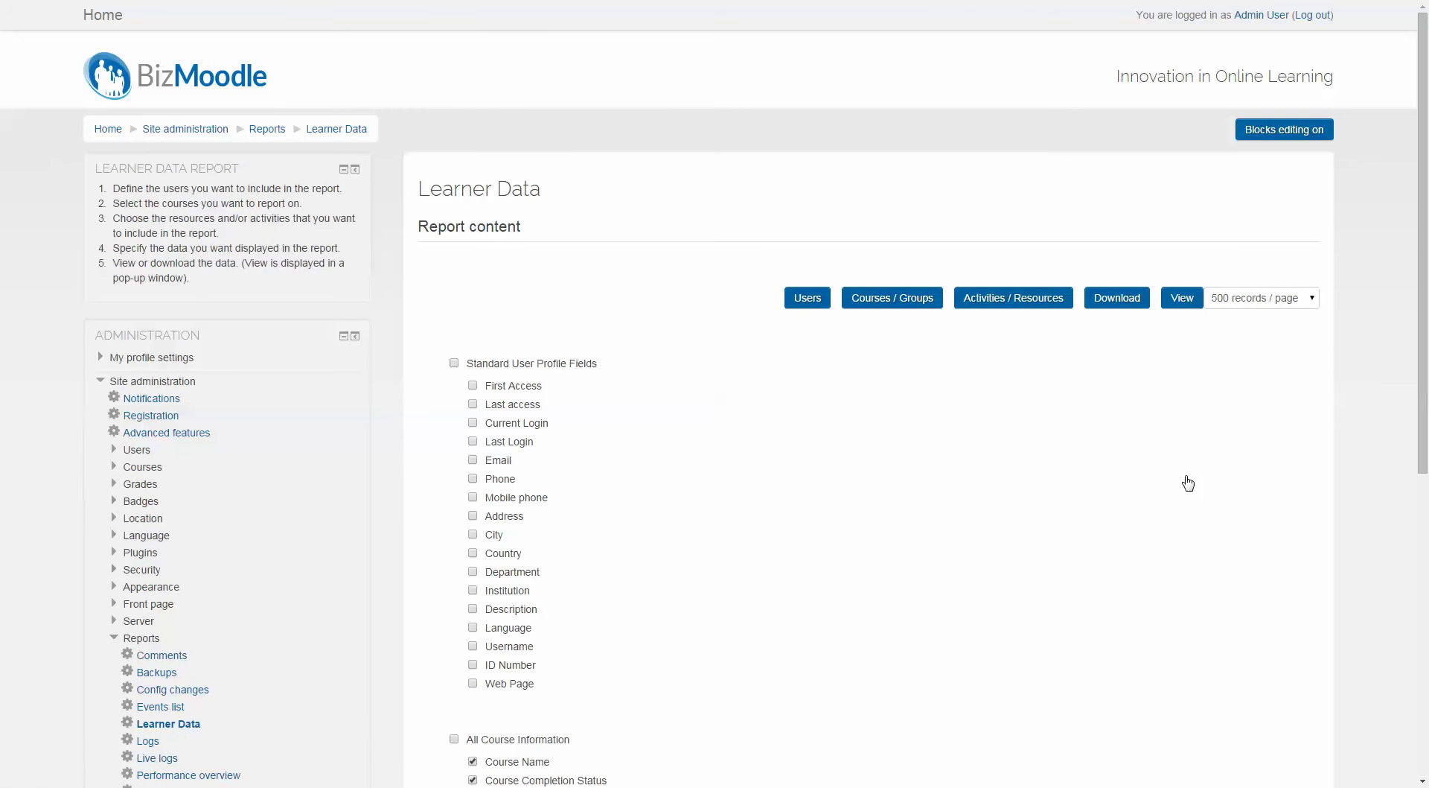
scroll(1047, 469, down, 3)
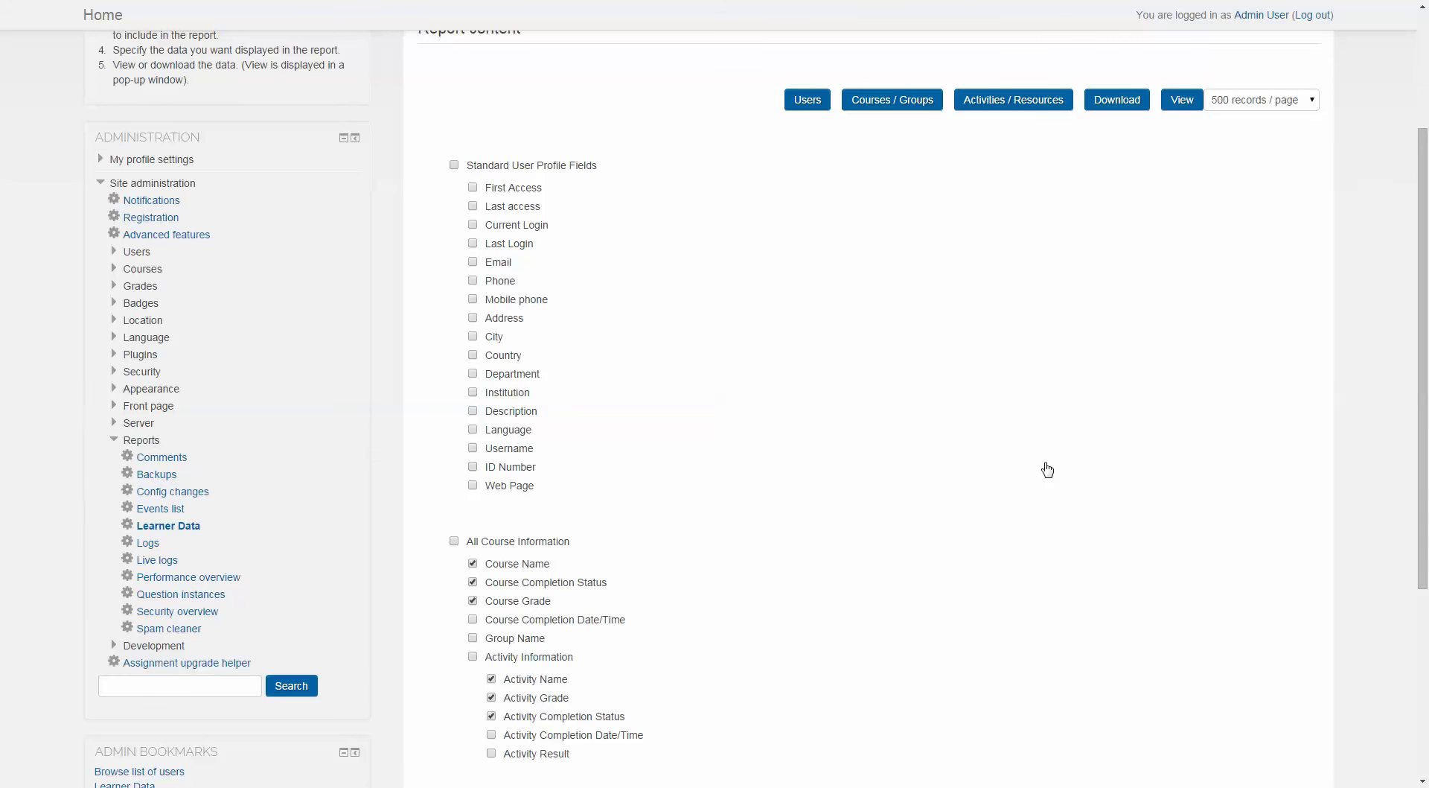
scroll(929, 444, down, 3)
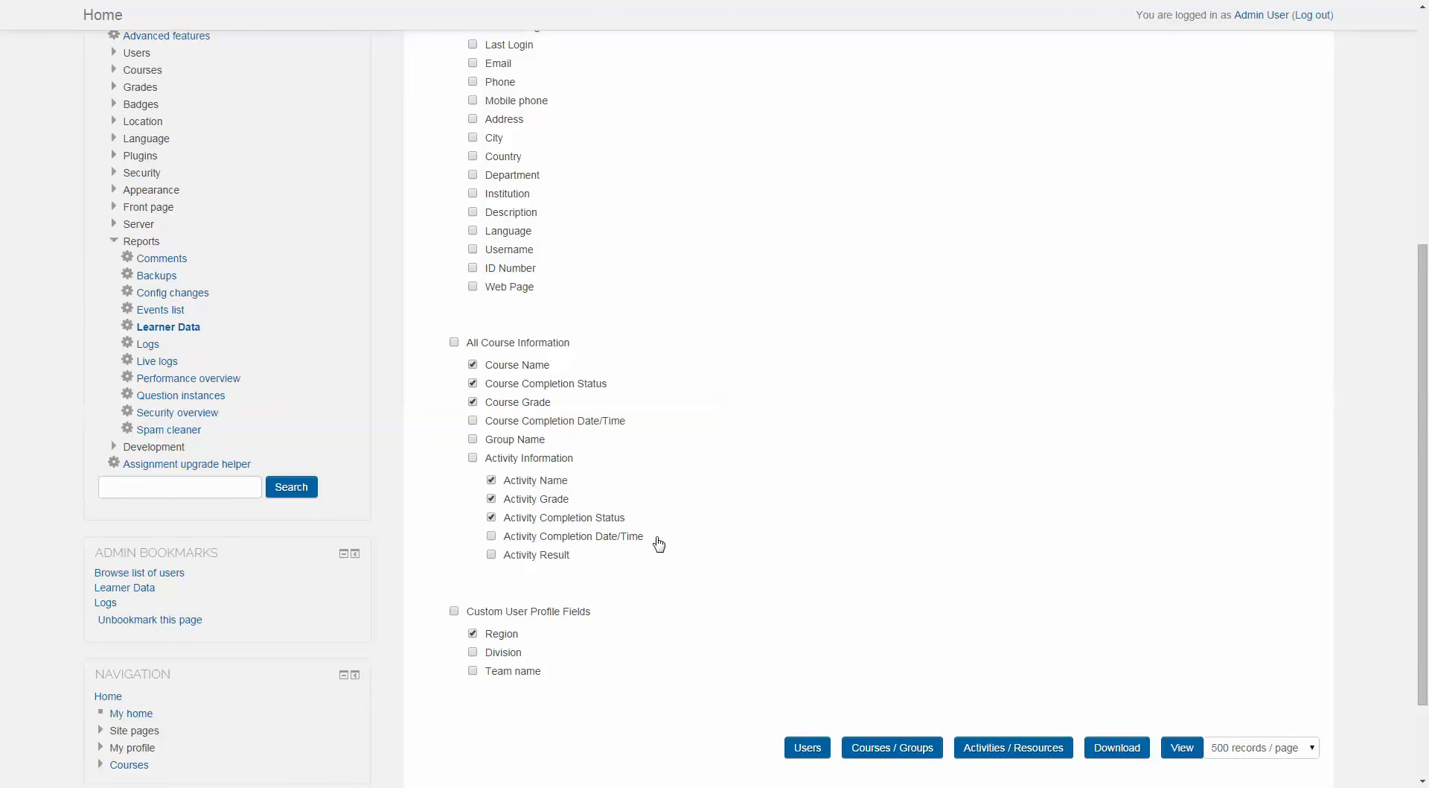
scroll(712, 302, up, 1)
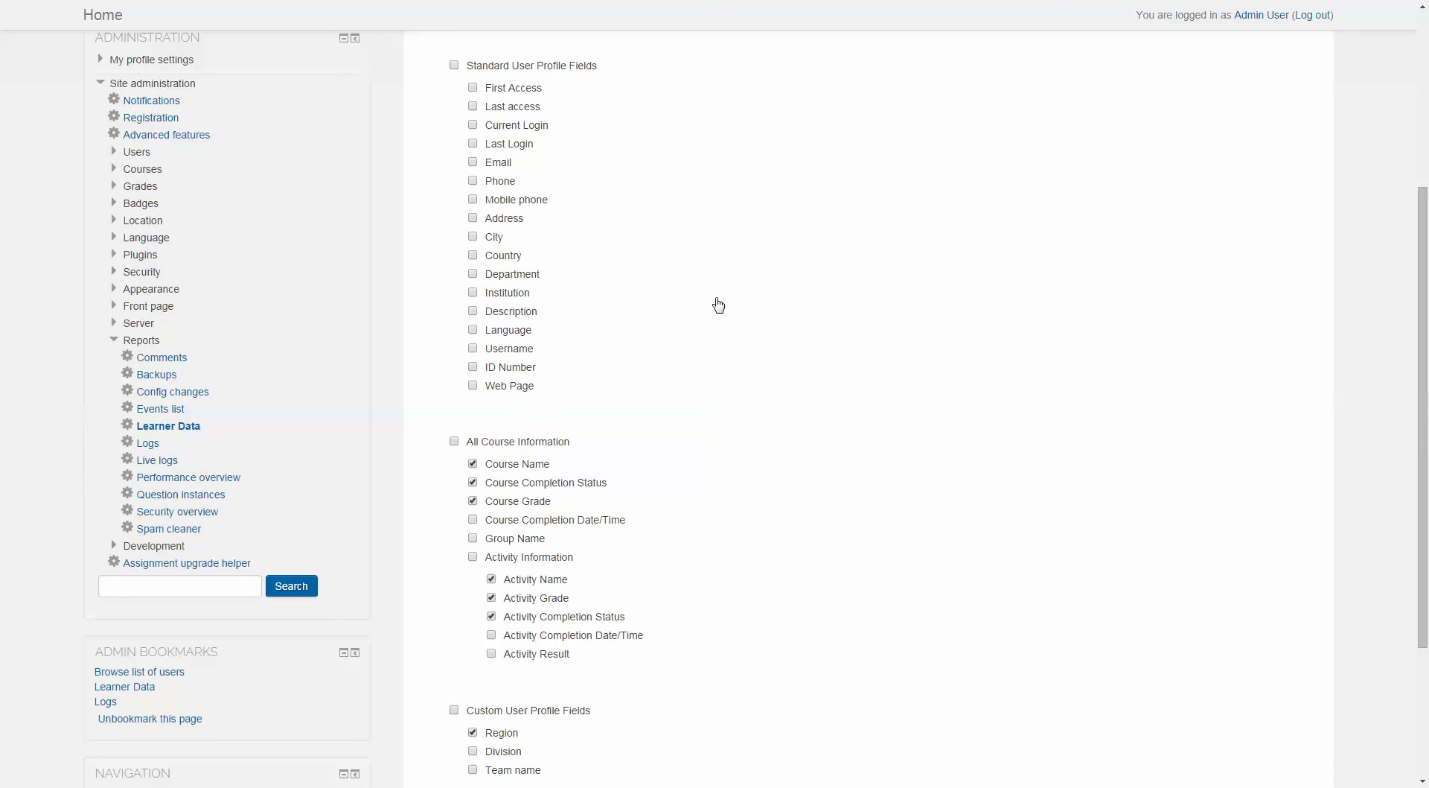
click(472, 349)
click(473, 125)
click(473, 539)
scroll(1000, 610, up, 3)
View the generated report at 500 records per page and close its pop-up window
click(1116, 203)
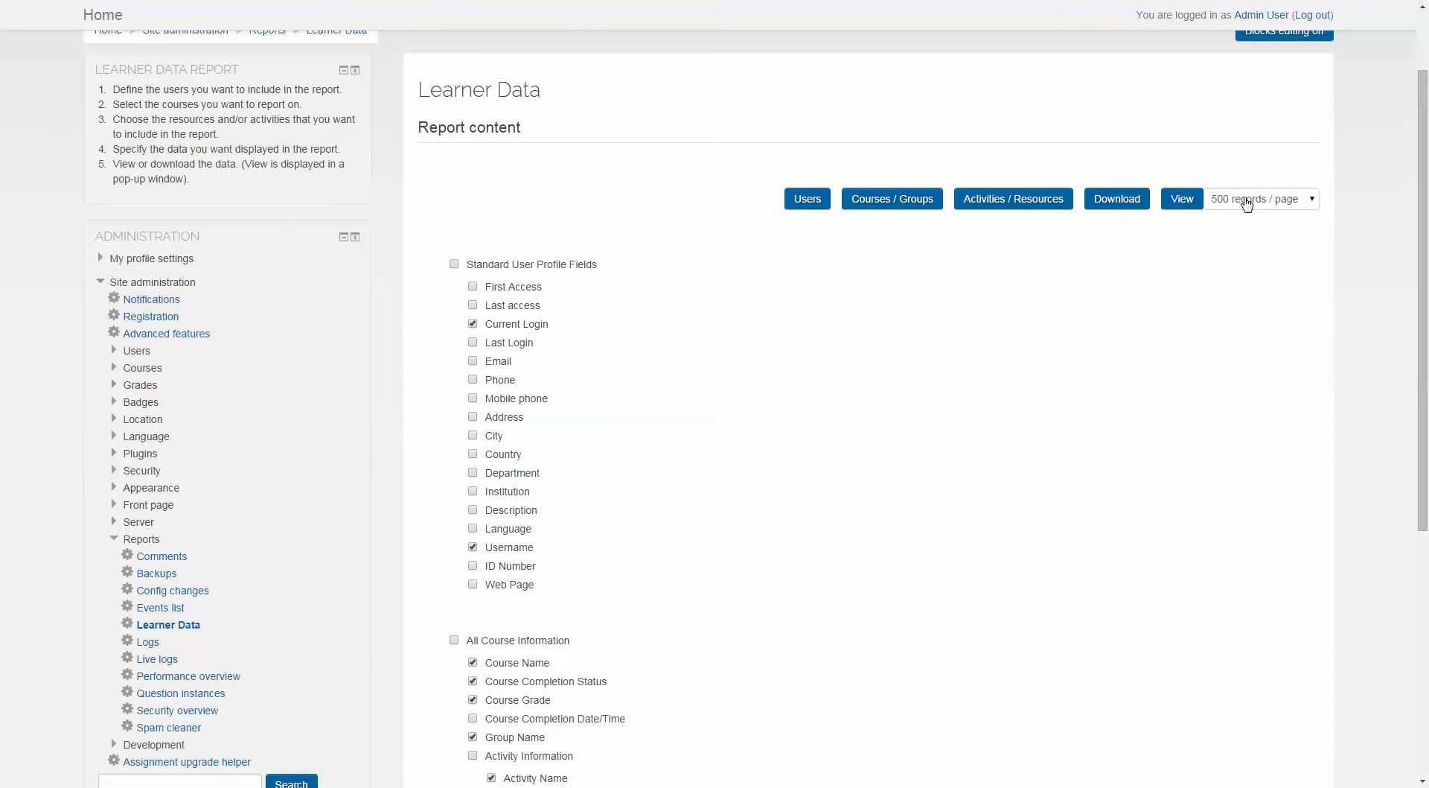
click(1248, 201)
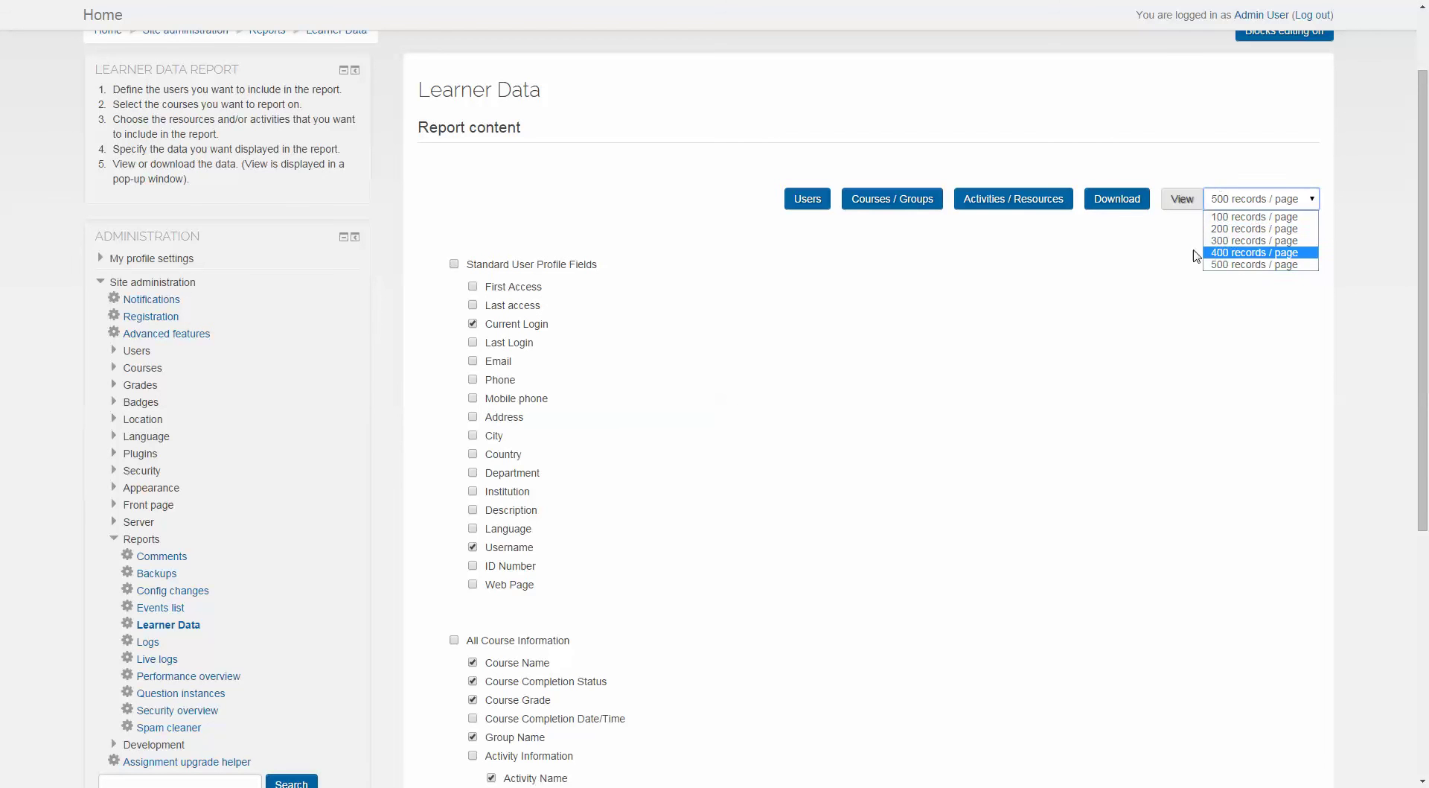
click(1194, 279)
click(1191, 204)
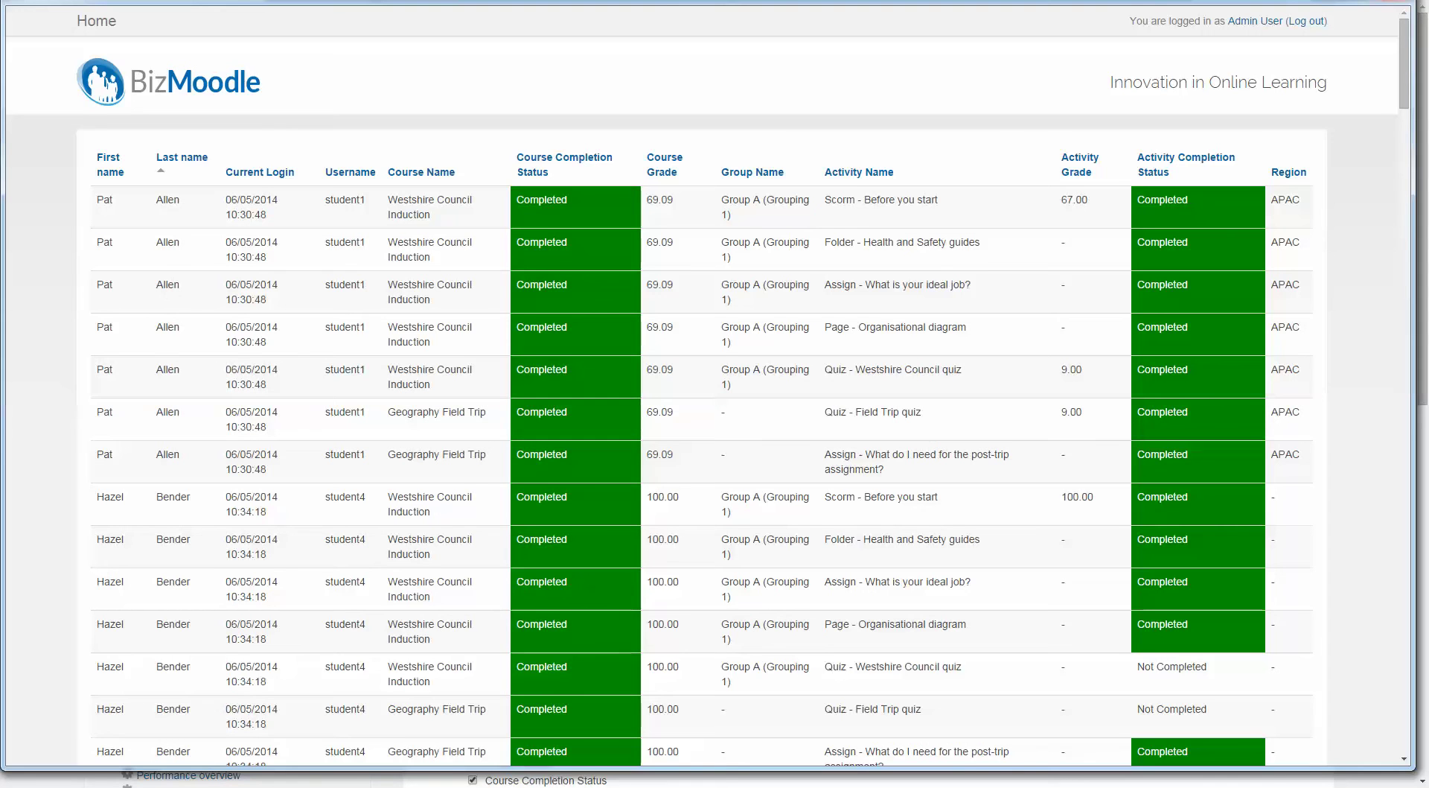
key(ctrl+w)
Download the learner data report as a CSV file and open it in Excel
click(1117, 298)
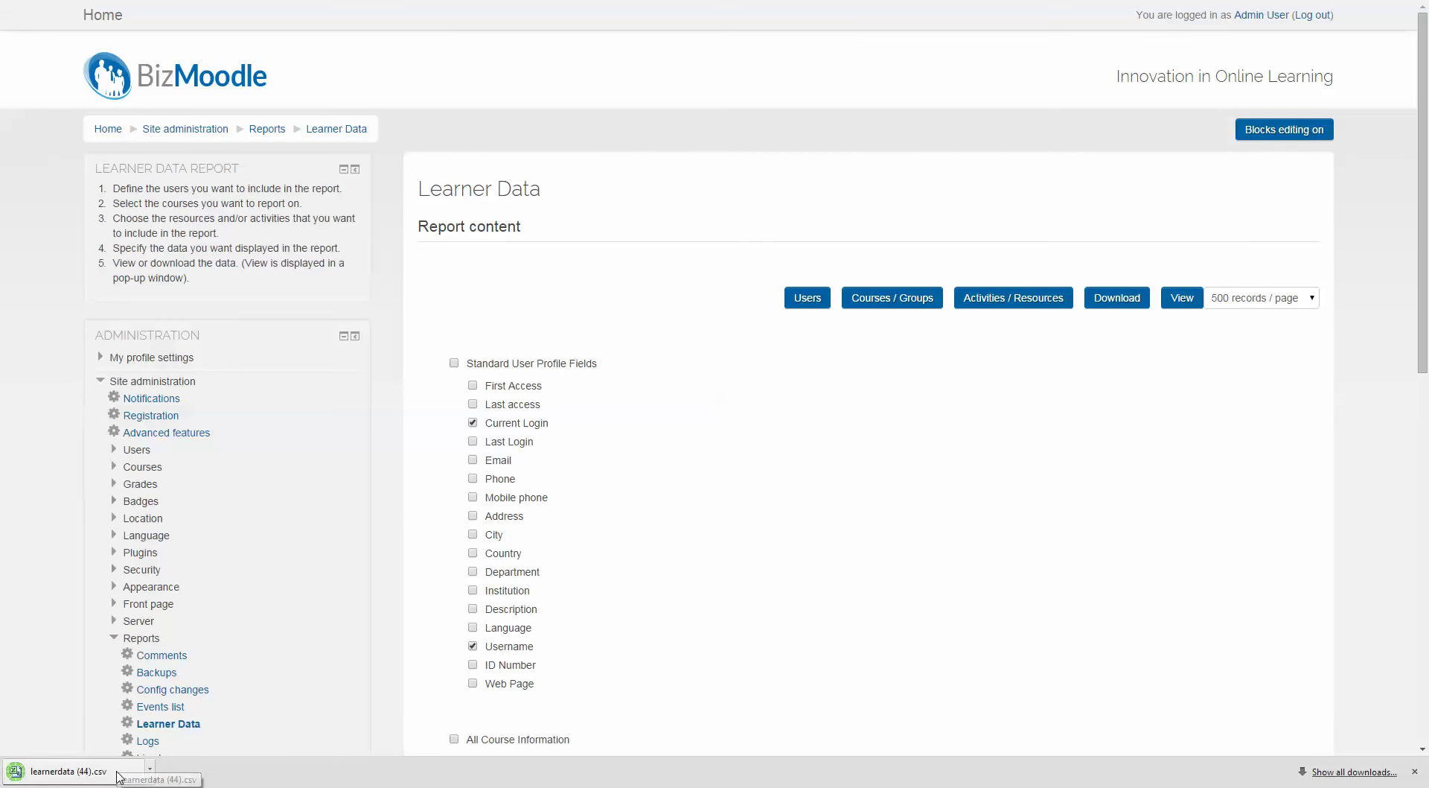
click(117, 775)
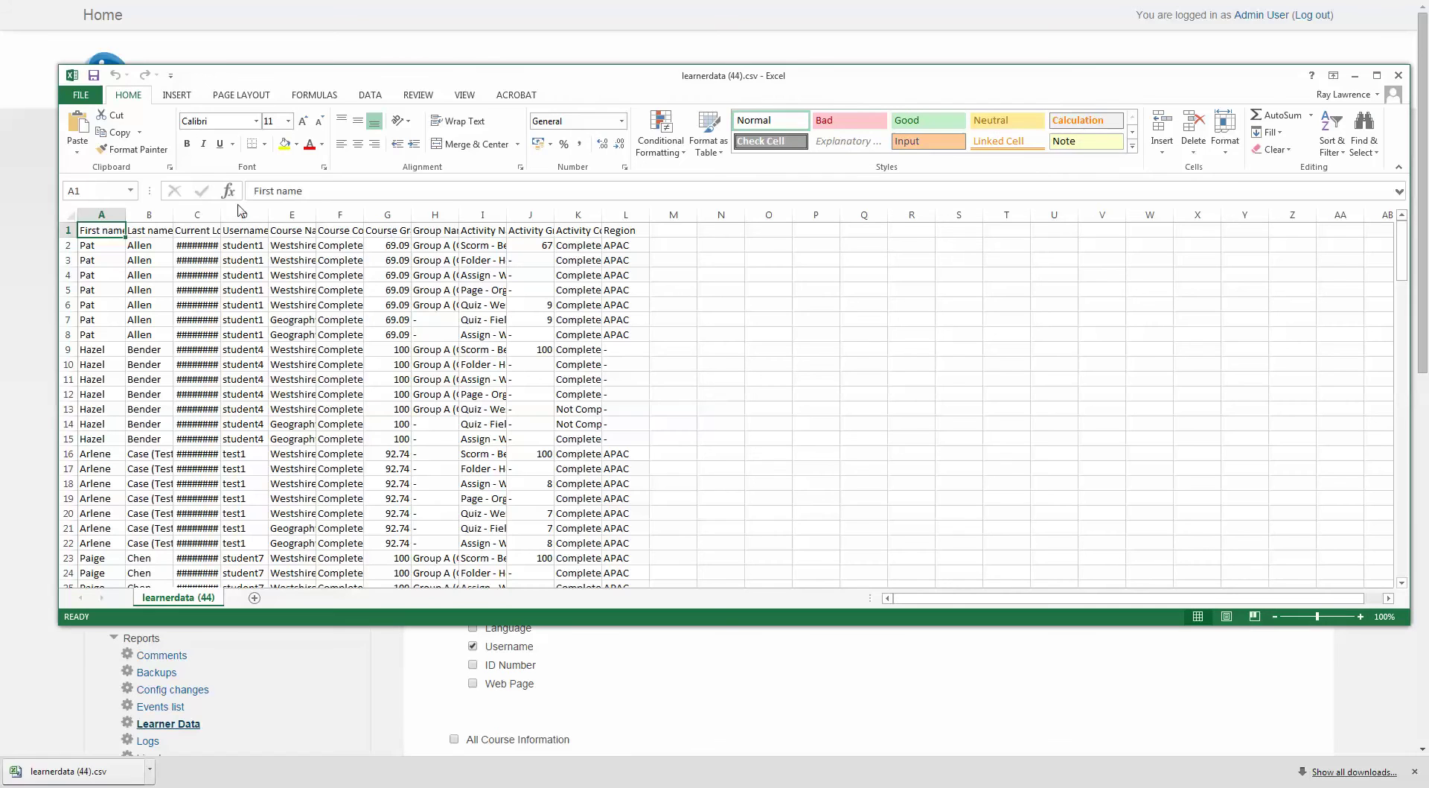
Widen the Current Login and Activity Completion Status columns to read their contents, and close the workbook without saving
drag(221, 215, 262, 217)
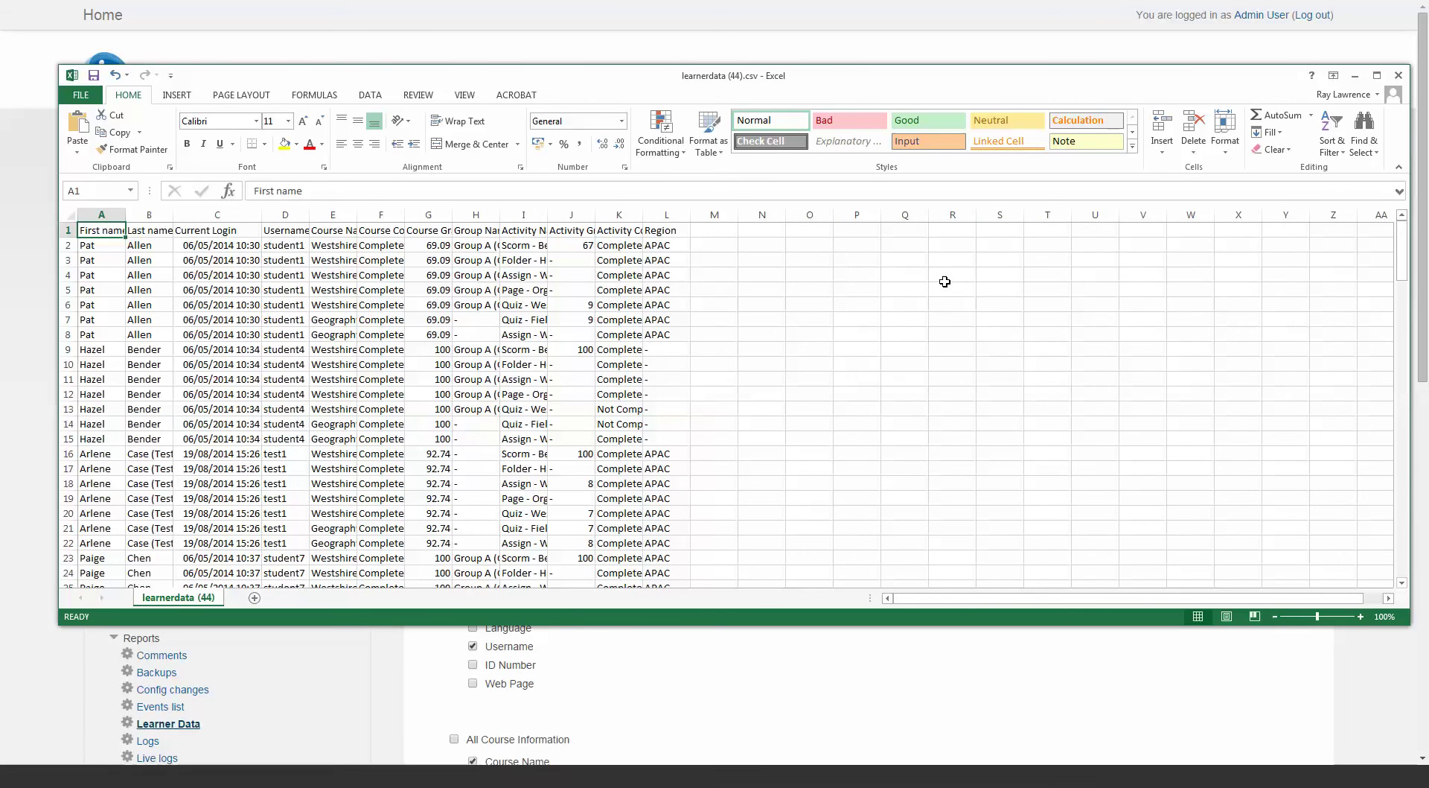
drag(643, 216, 705, 216)
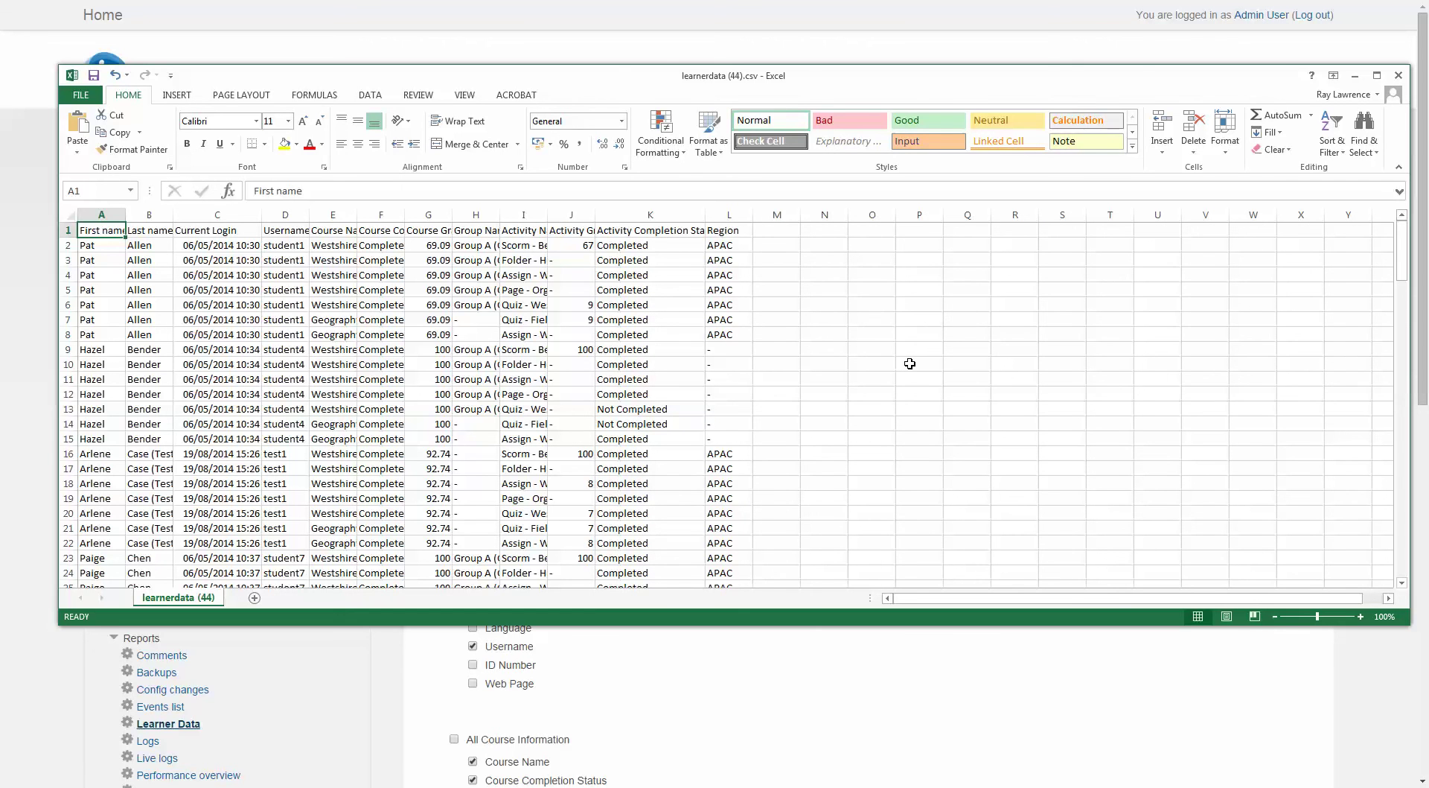
click(1399, 75)
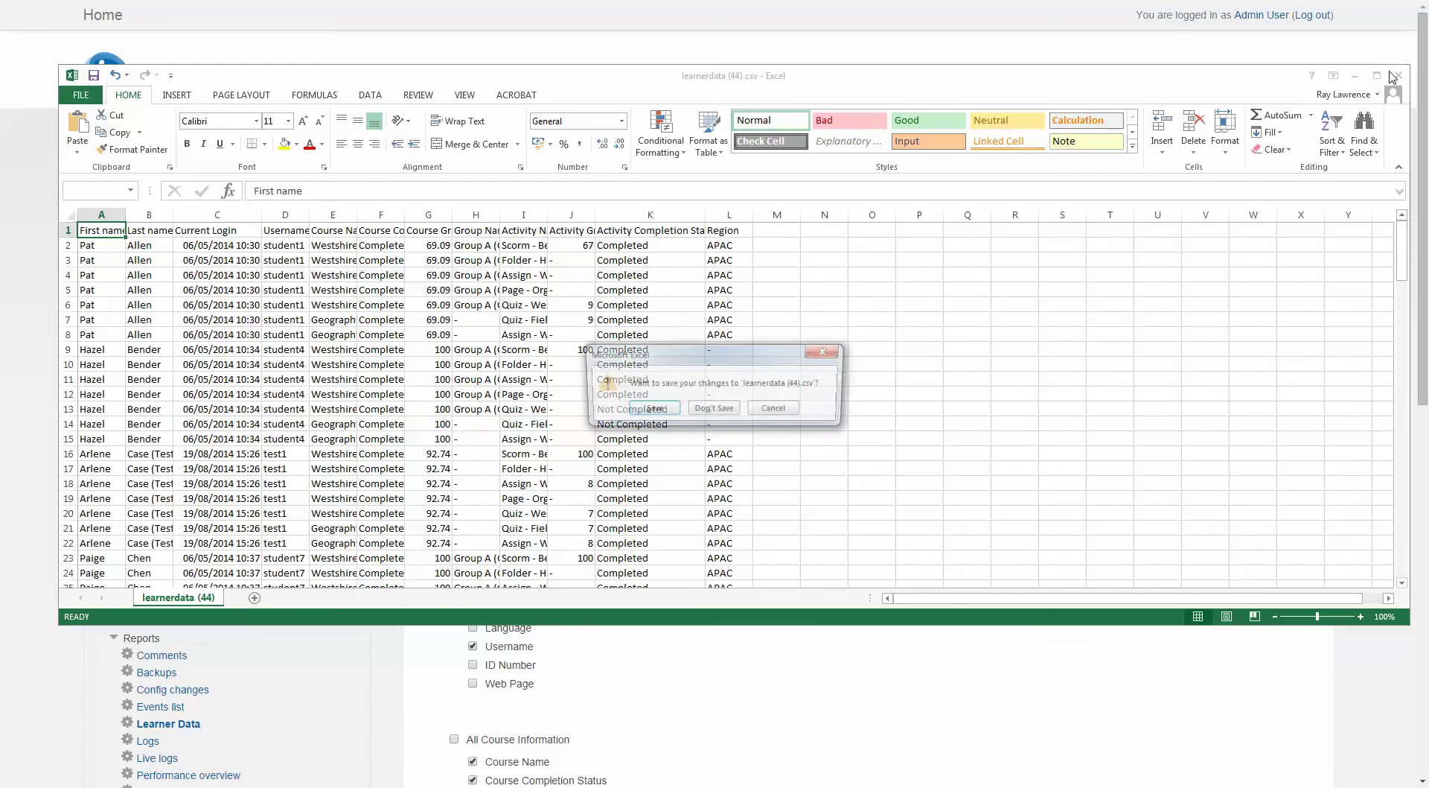
click(727, 408)
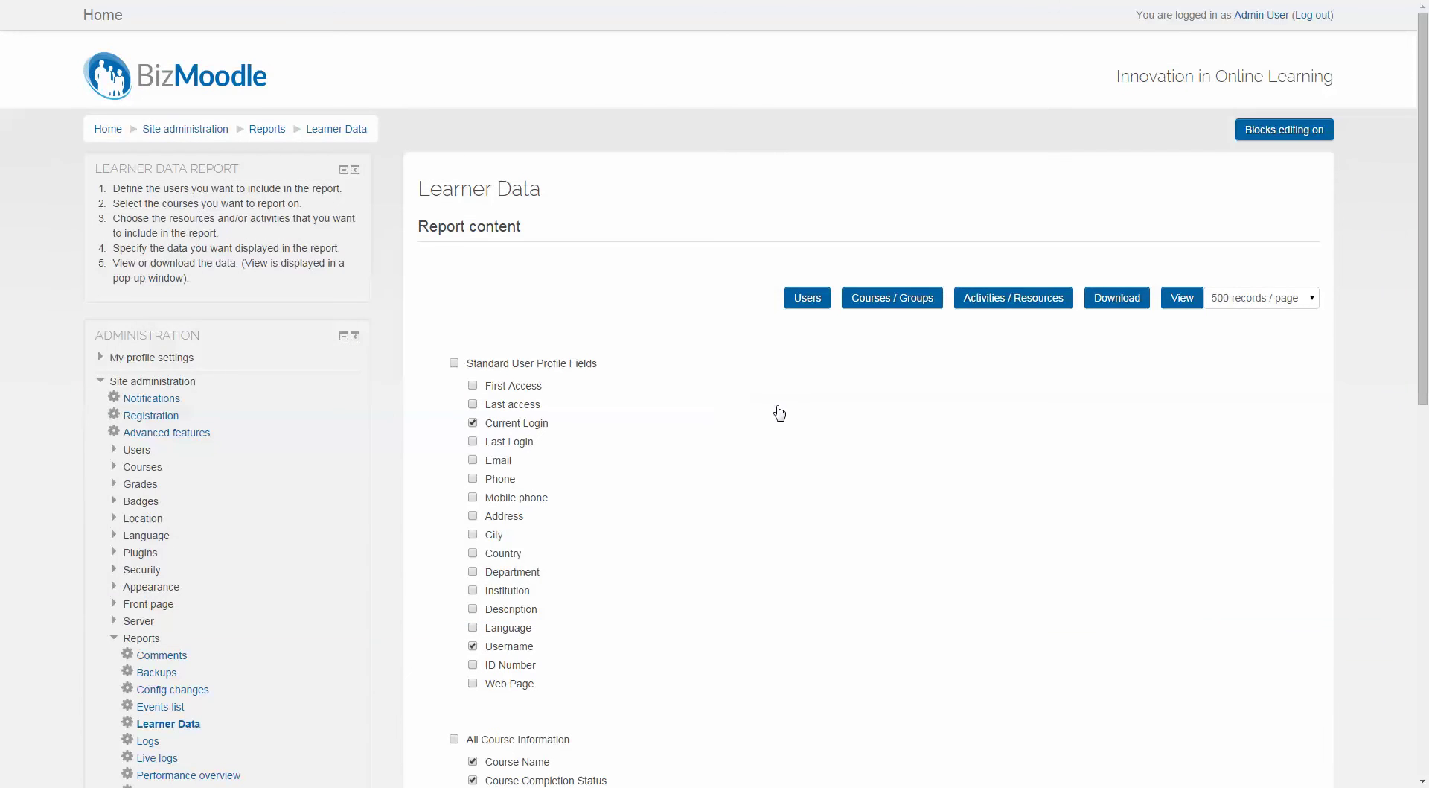
Save the current report setup as a Public filter named "New filter"
scroll(775, 412, down, 5)
scroll(778, 413, down, 3)
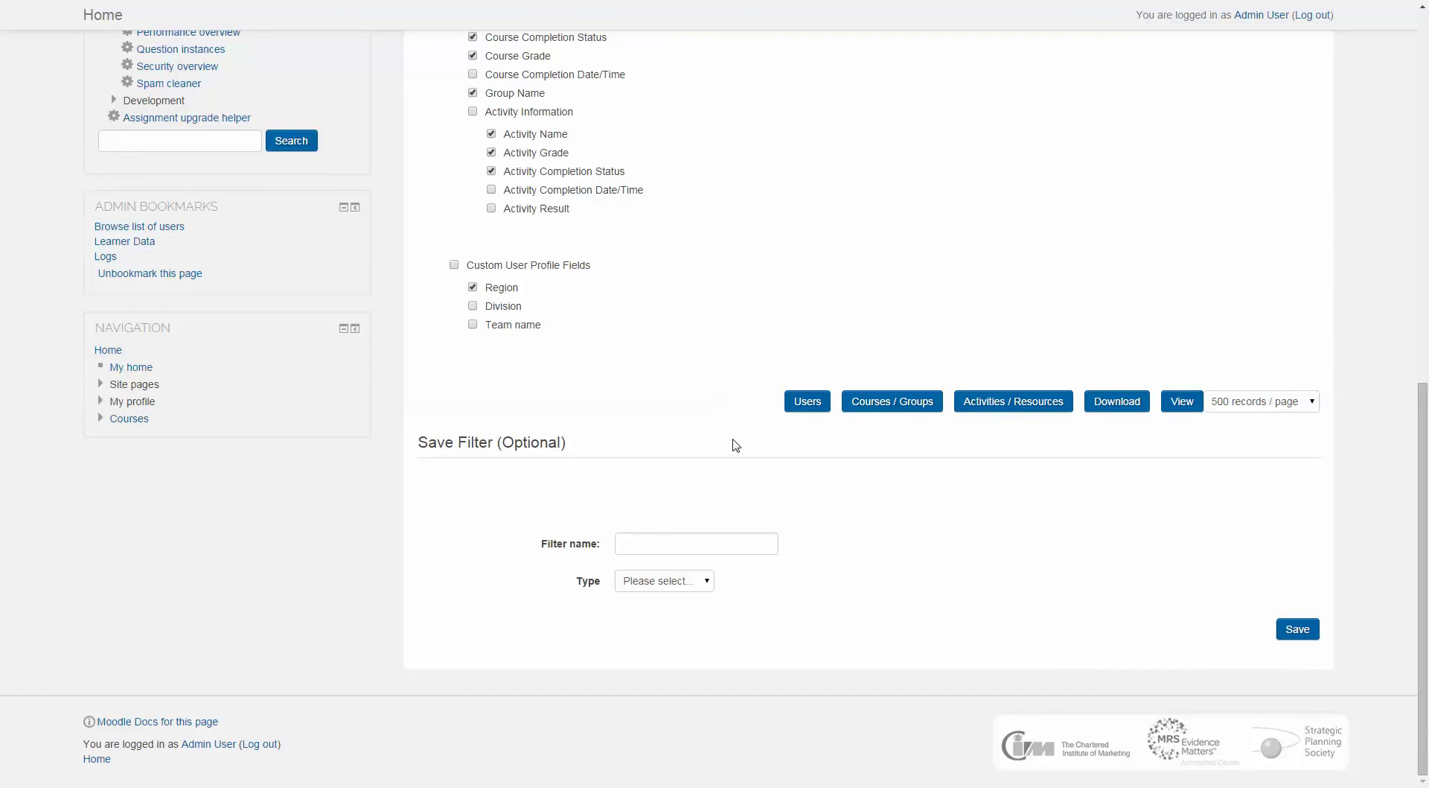
click(774, 547)
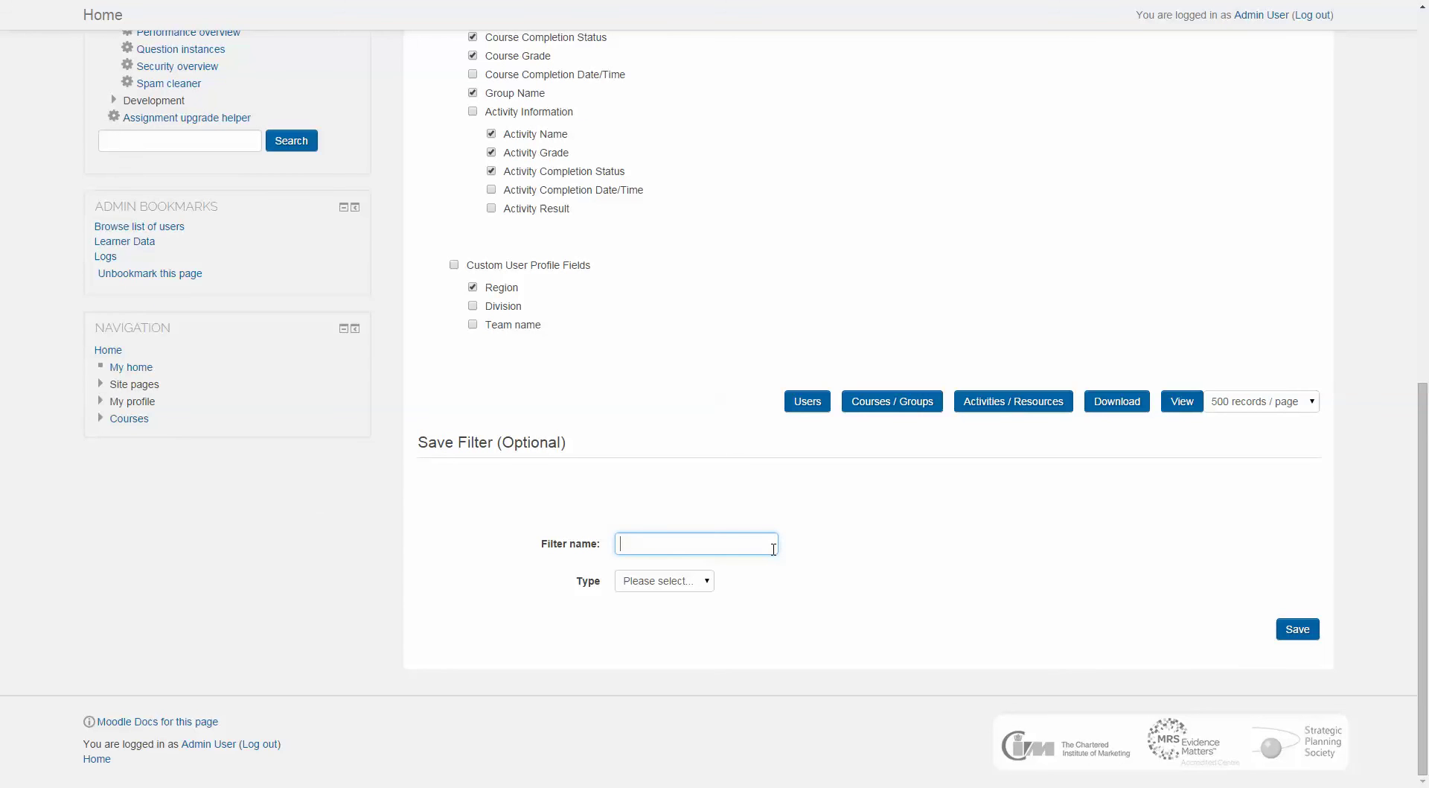
text(New filrer)
key(BackSpace)
key(BackSpace)
text(ter)
click(703, 583)
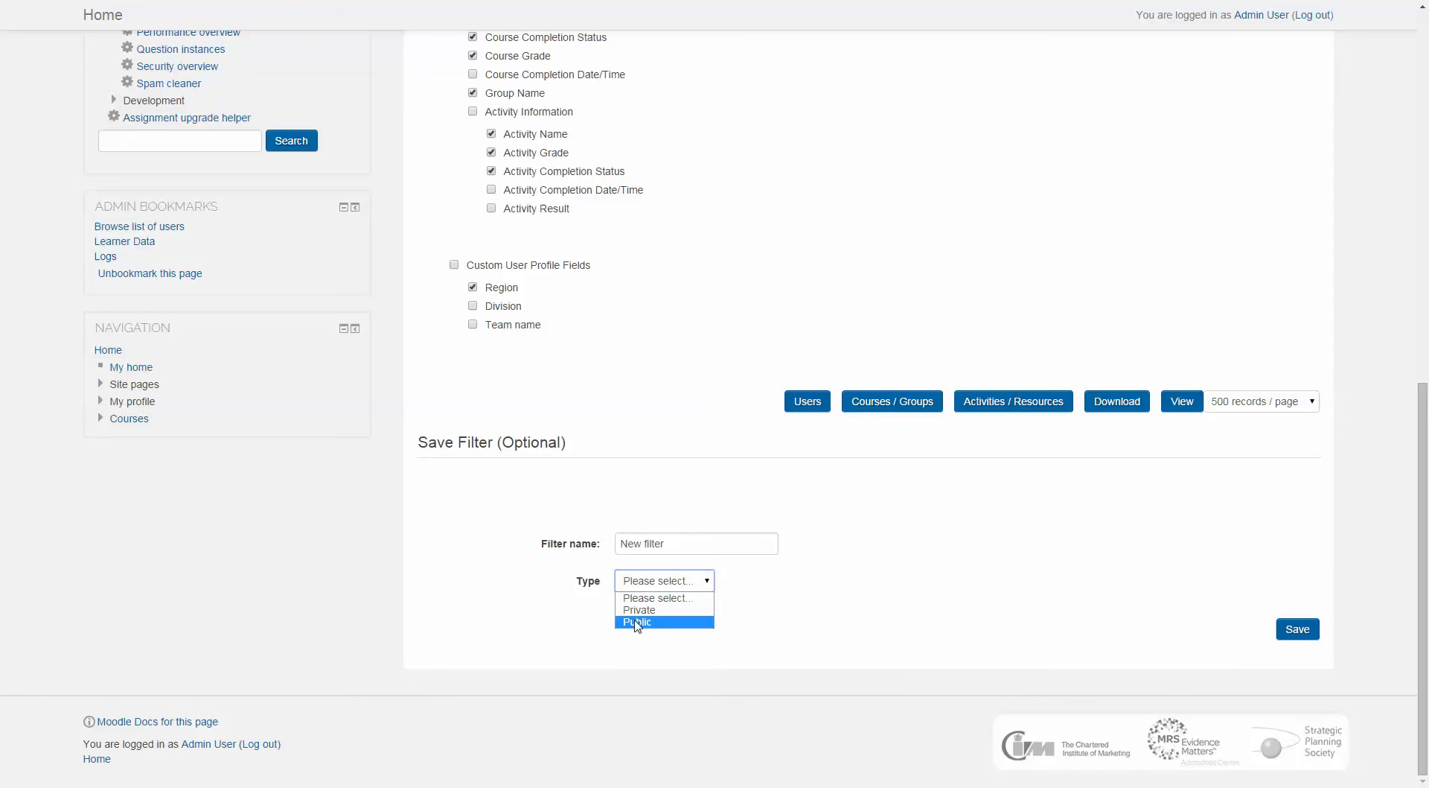
click(637, 622)
click(1312, 630)
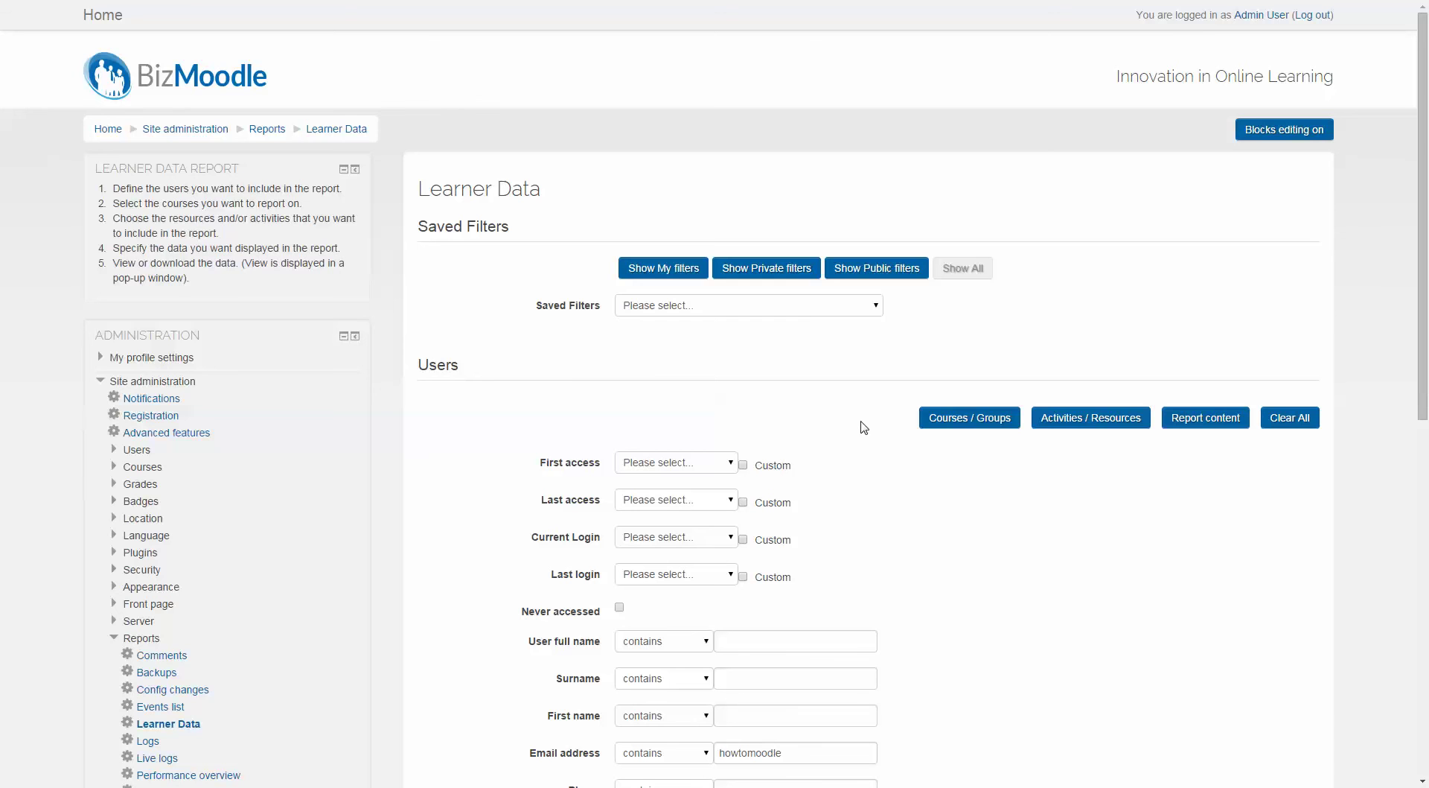
Load the saved public filter "New filter" and reset the report selections
click(807, 311)
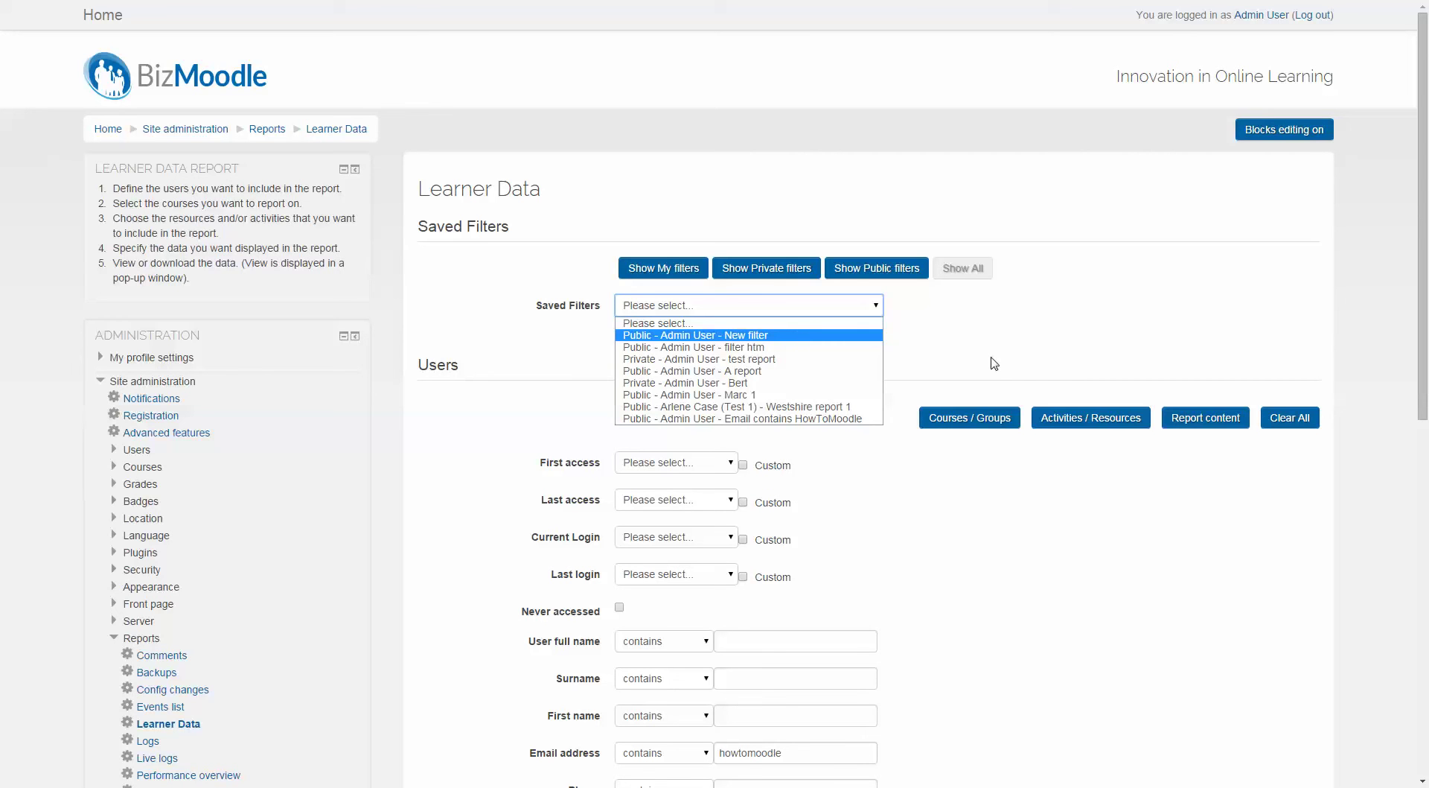
click(985, 364)
click(804, 313)
click(804, 336)
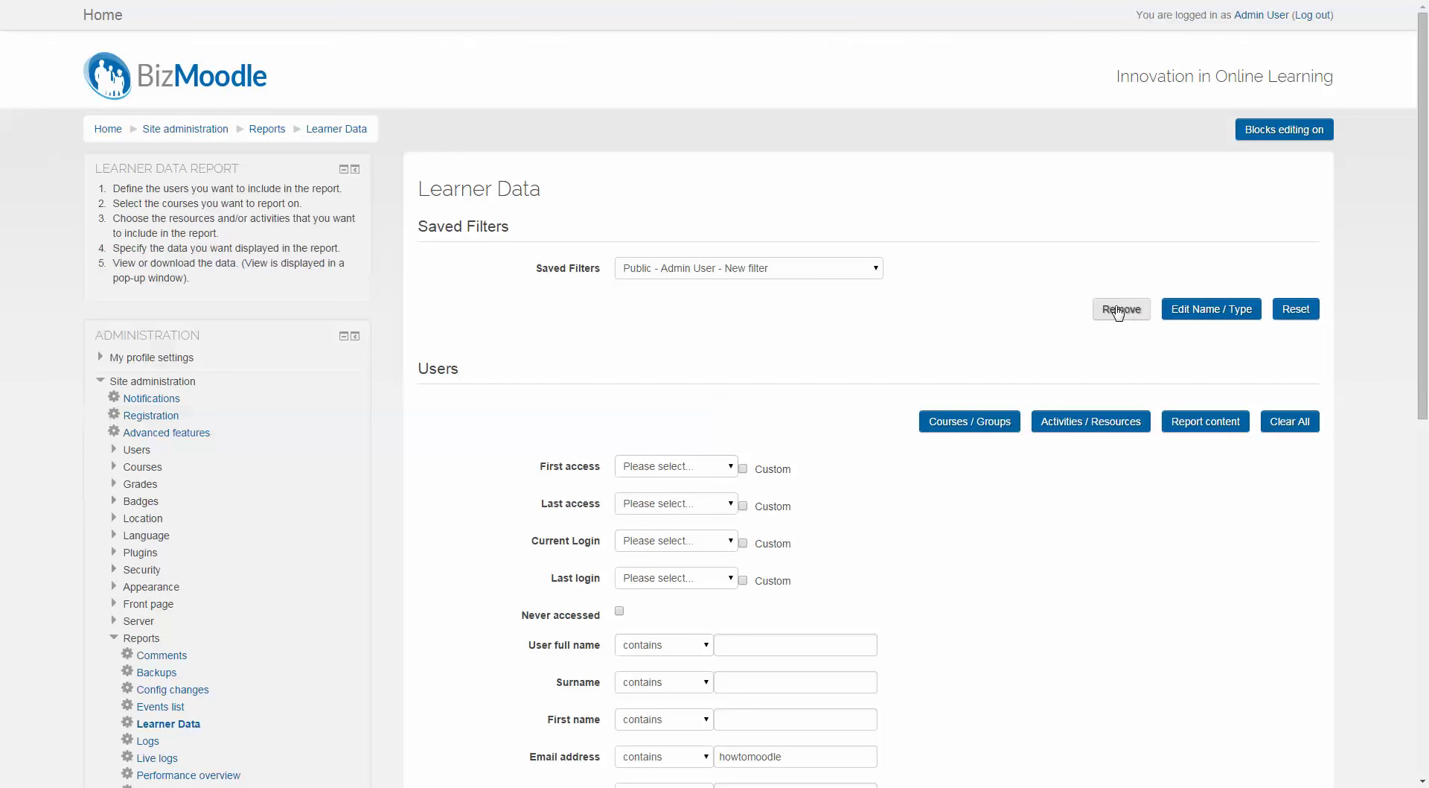
click(1309, 317)
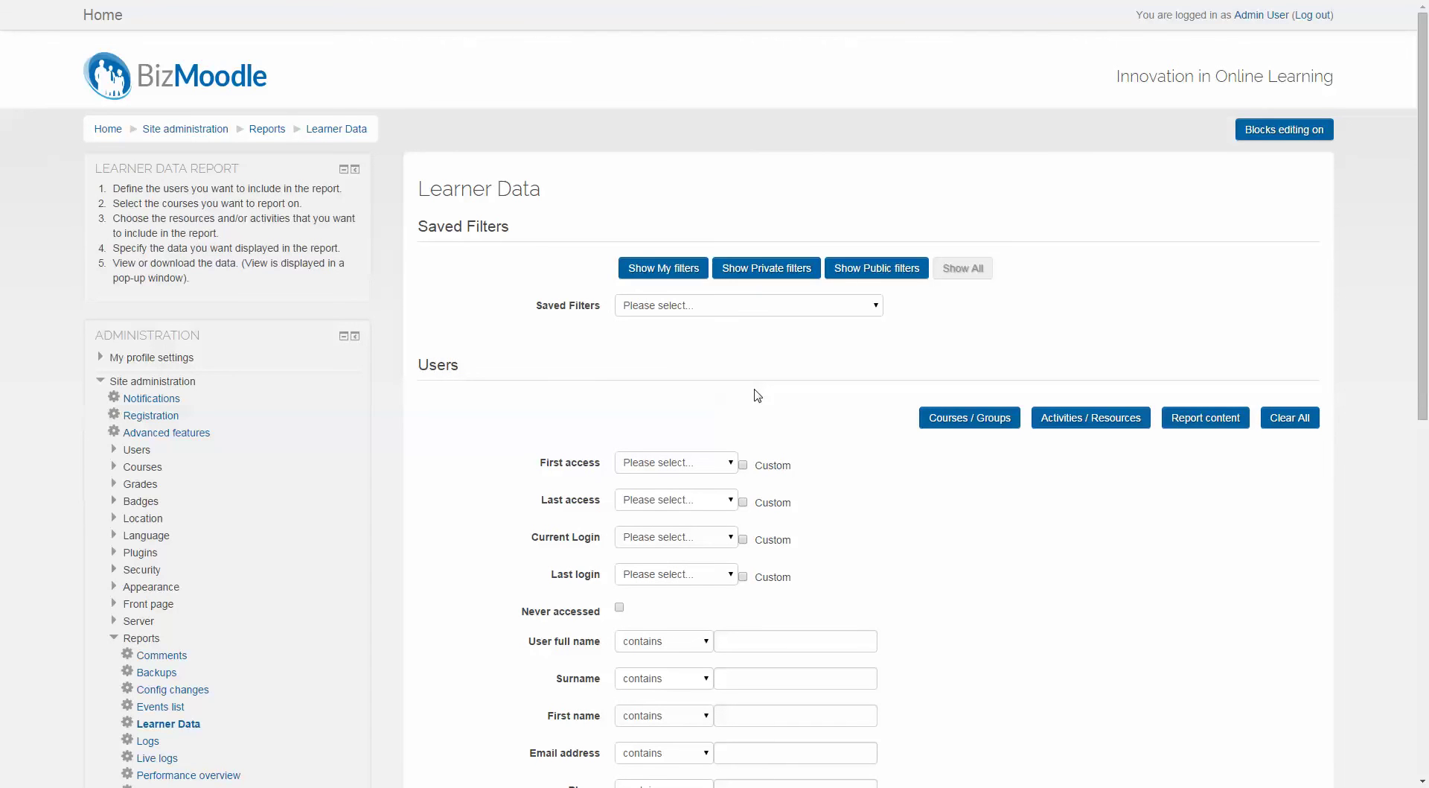
From the site home page, open the Westshire Council Induction course in Westshire Council Courses and expand its list of reports
click(112, 131)
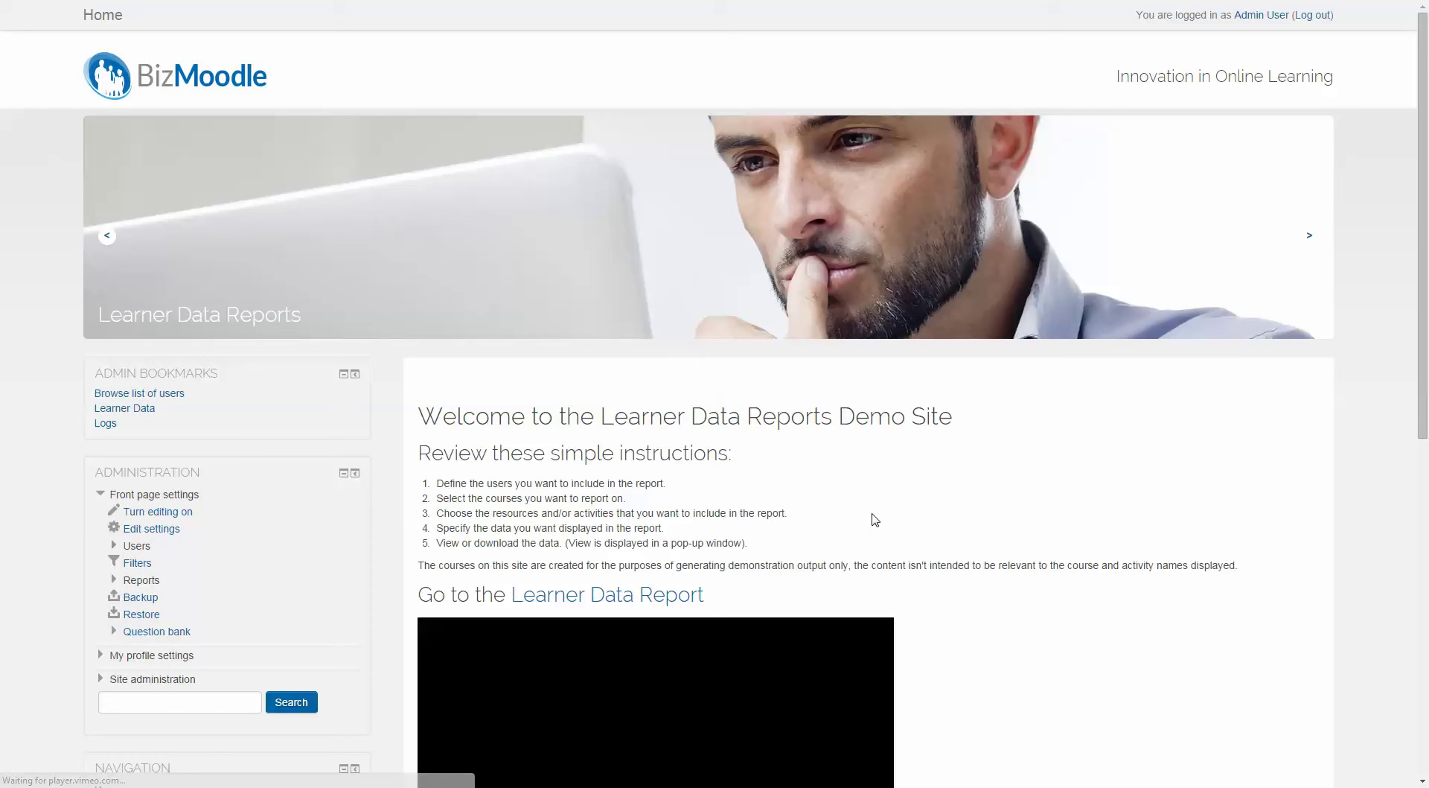
scroll(875, 519, down, 2)
scroll(874, 518, down, 7)
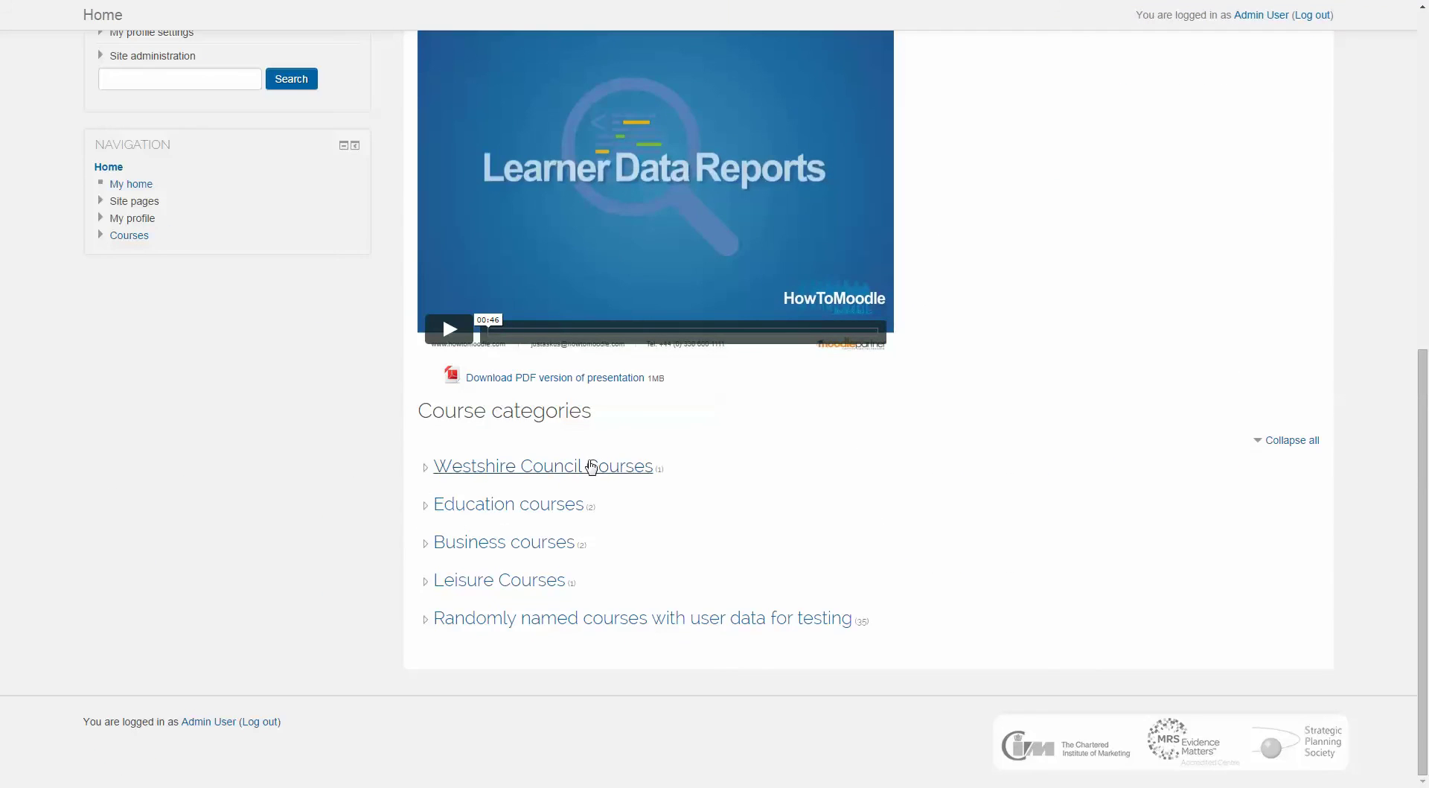
click(591, 467)
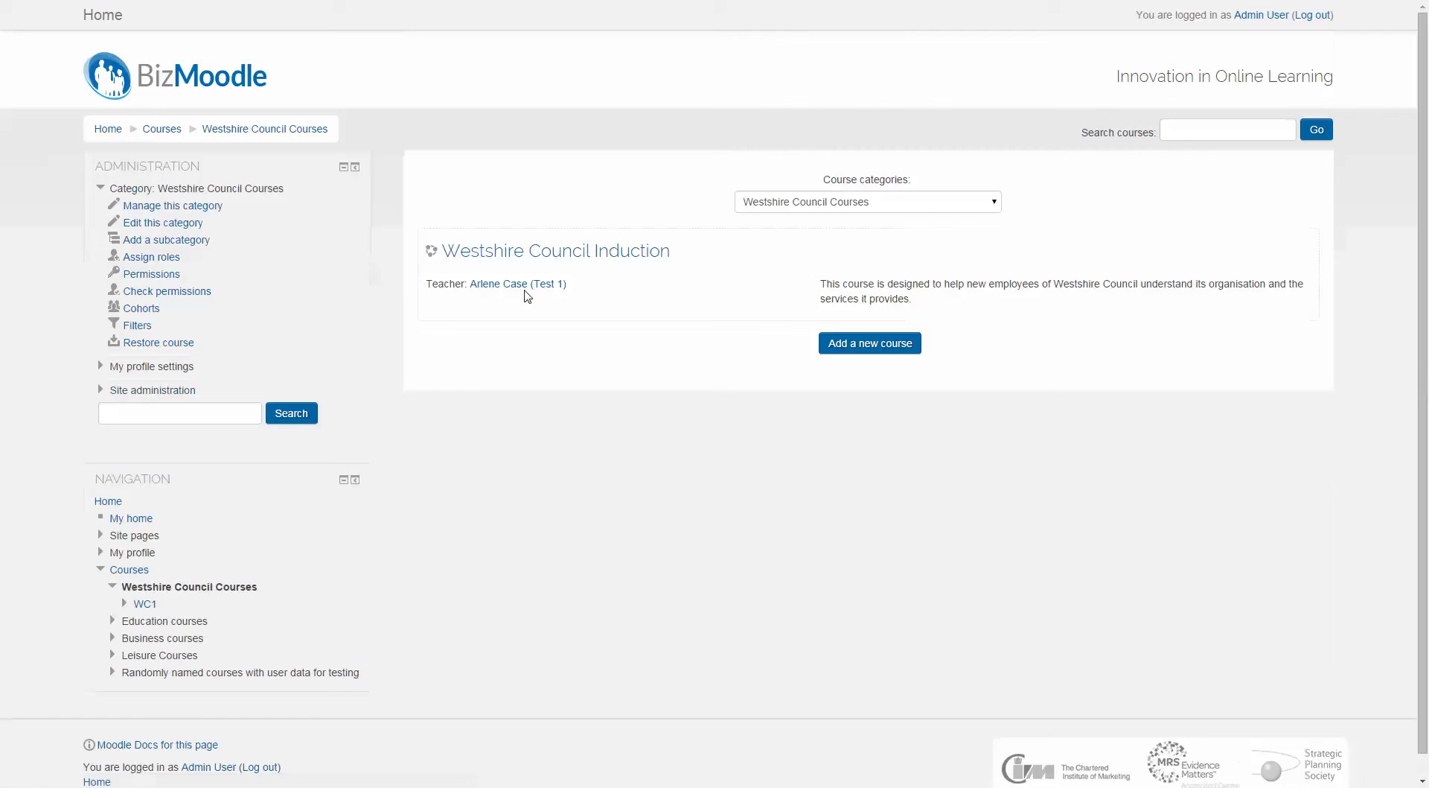
click(521, 249)
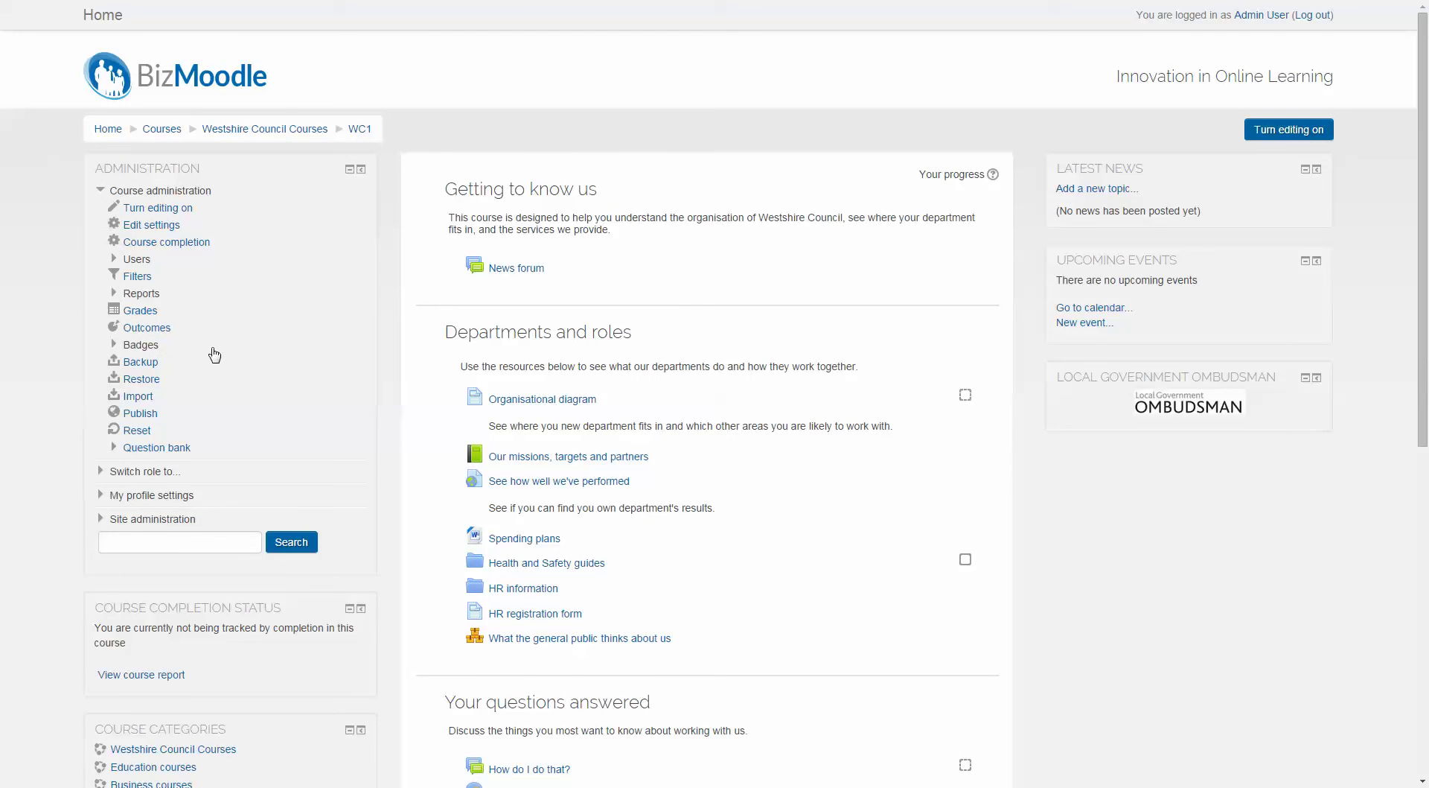
click(122, 298)
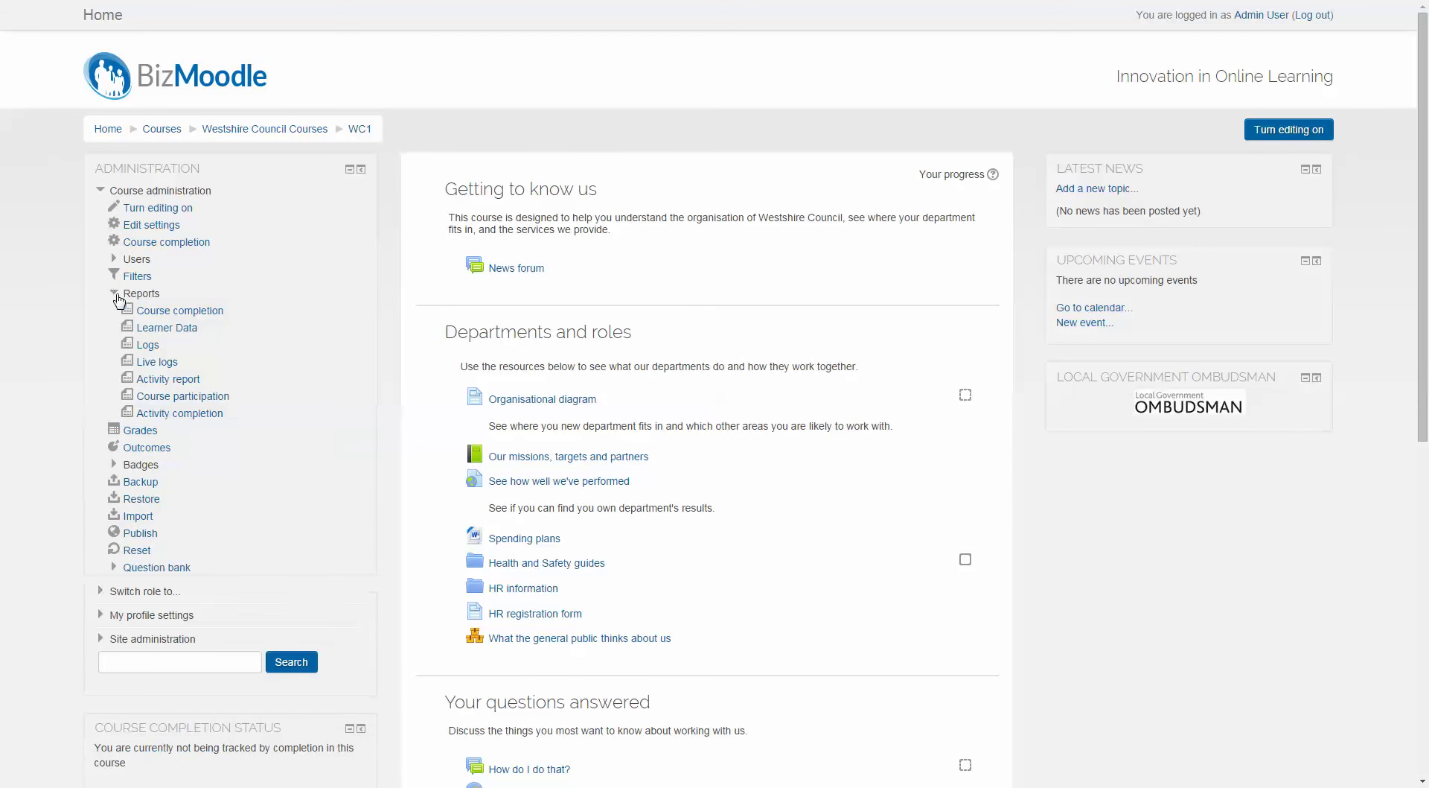